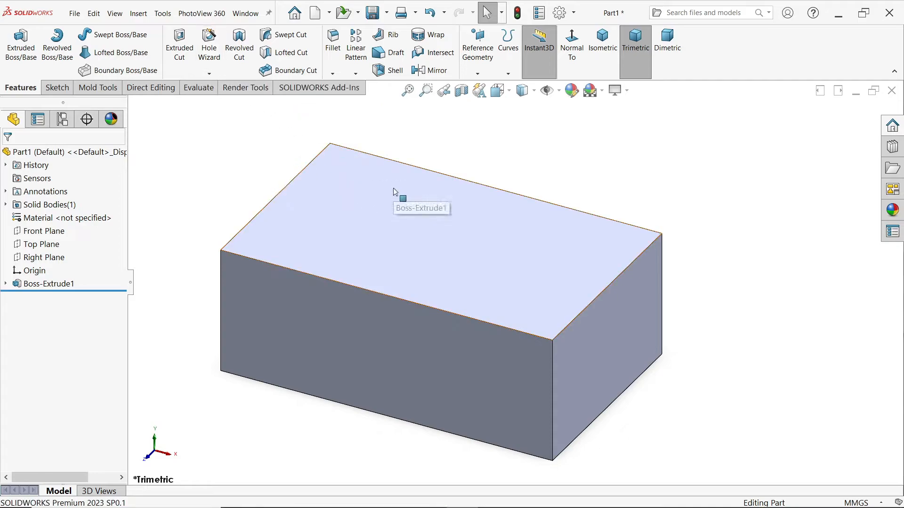
{"action": "left_click", "coordinate": [209, 55]}
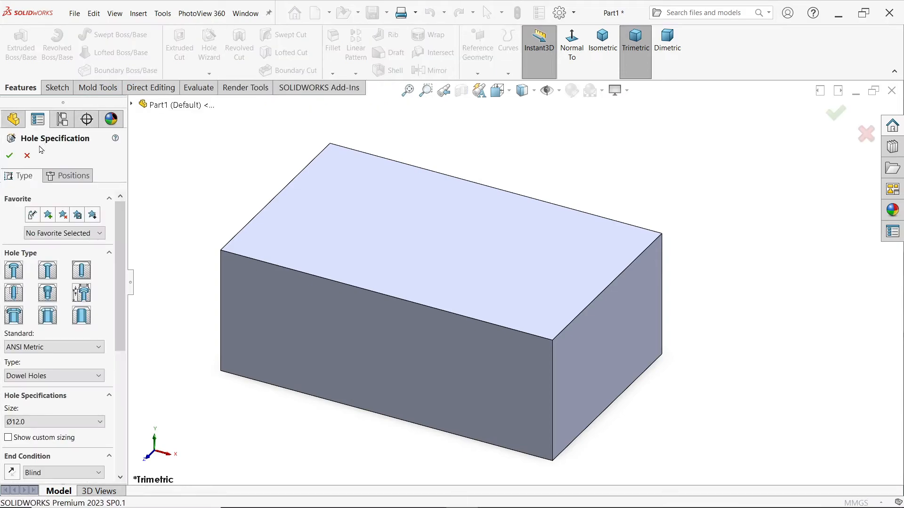
{"action": "left_click", "coordinate": [27, 156]}
{"action": "left_click", "coordinate": [139, 13]}
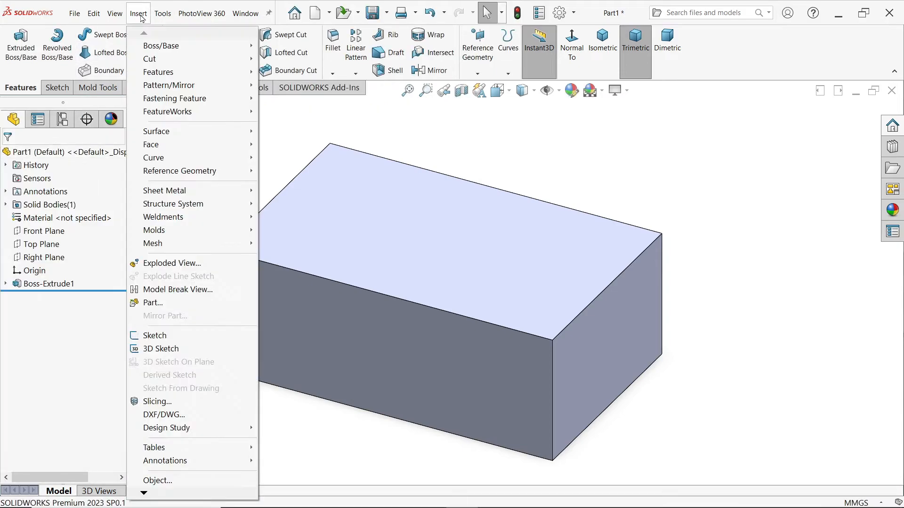
{"action": "mouse_move", "coordinate": [163, 71]}
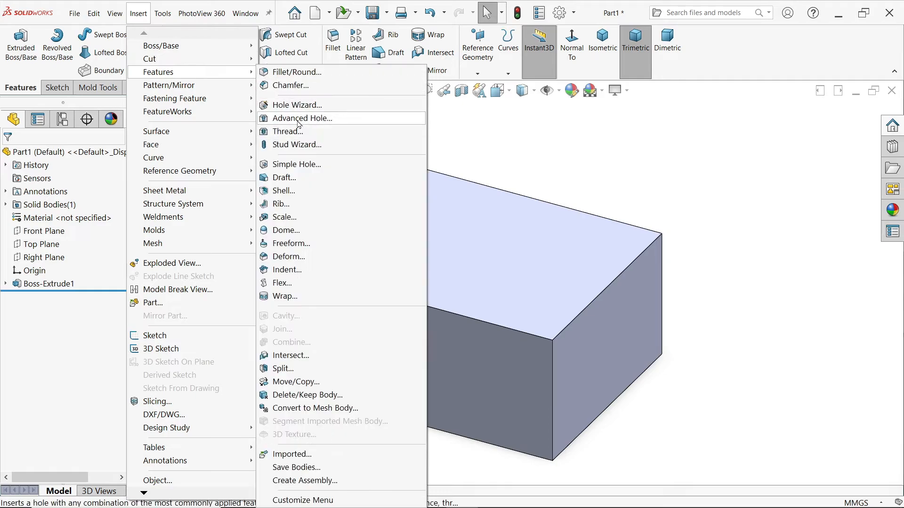
{"action": "left_click", "coordinate": [487, 123]}
Start a Hole Wizard hole with the ANSI Metric standard and the Drill sizes type
{"action": "left_click", "coordinate": [212, 76]}
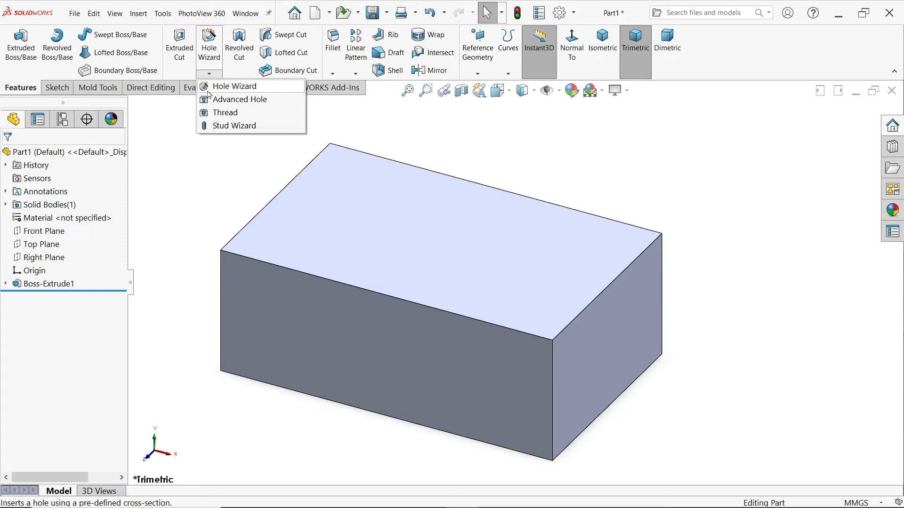
{"action": "left_click", "coordinate": [243, 90]}
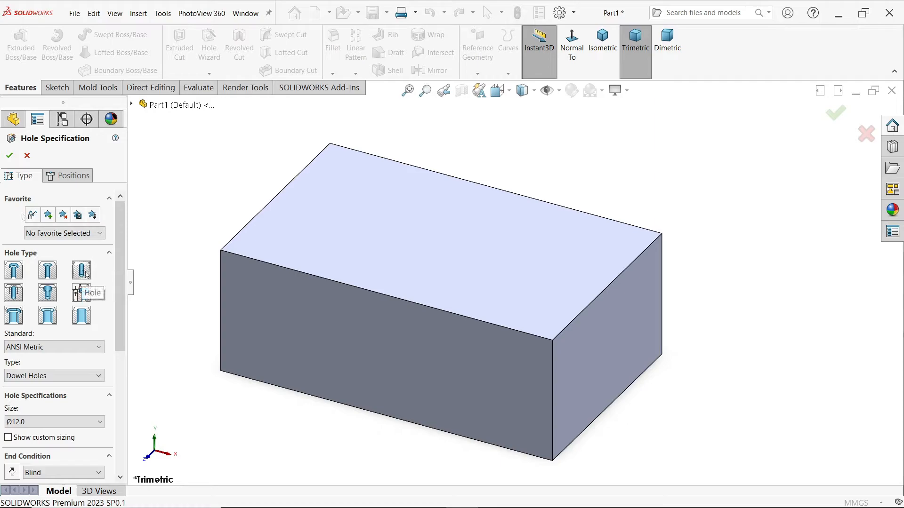
{"action": "left_click", "coordinate": [61, 349]}
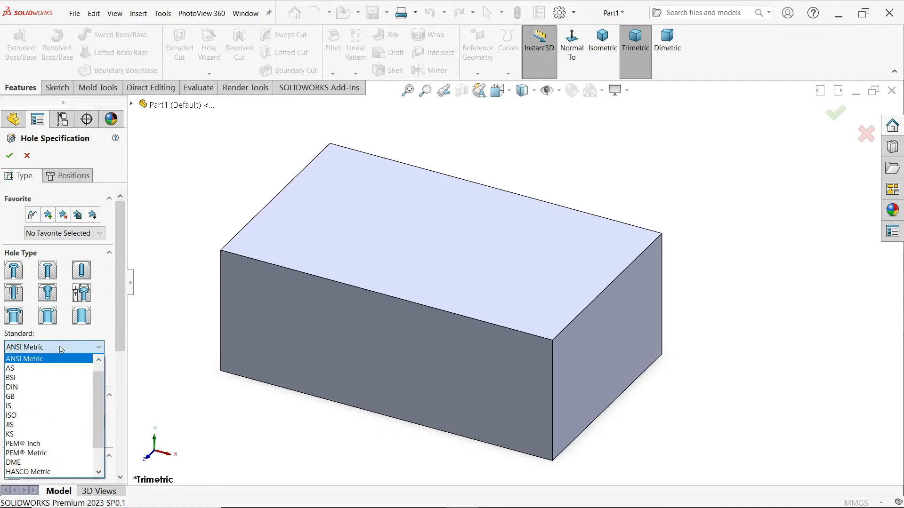
{"action": "scroll", "coordinate": [62, 349], "scroll_direction": "up", "scroll_amount": 1}
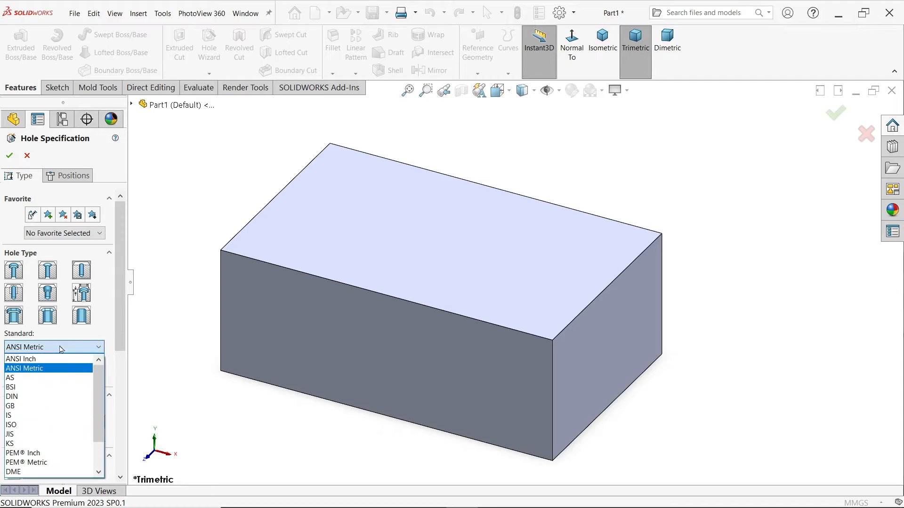
{"action": "left_click", "coordinate": [47, 369]}
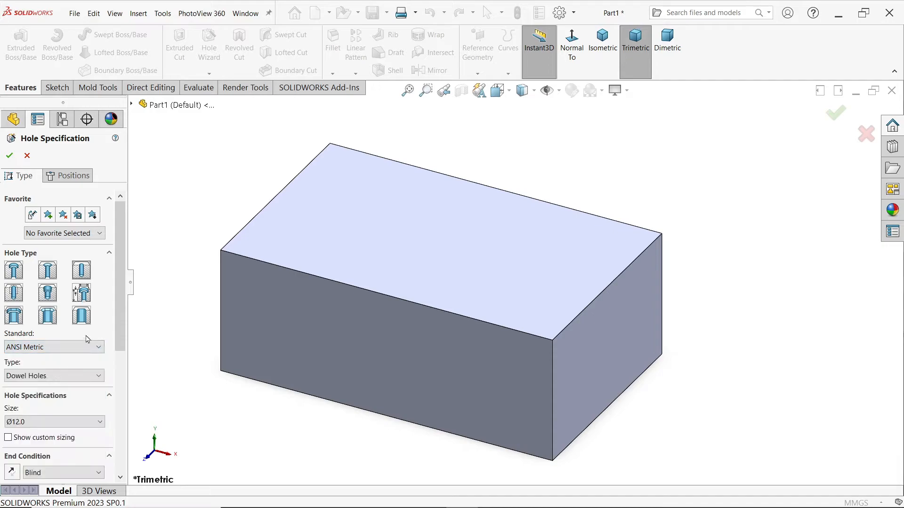
{"action": "left_click", "coordinate": [69, 377]}
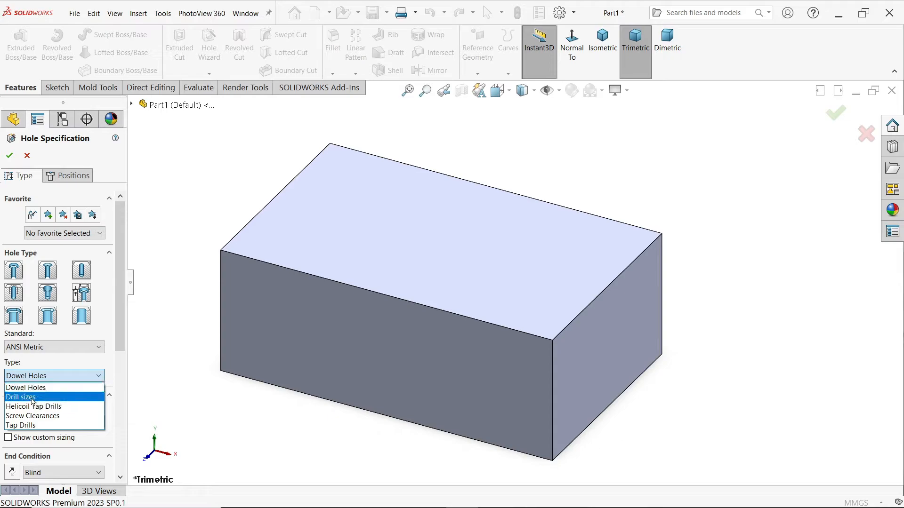
{"action": "left_click", "coordinate": [33, 400]}
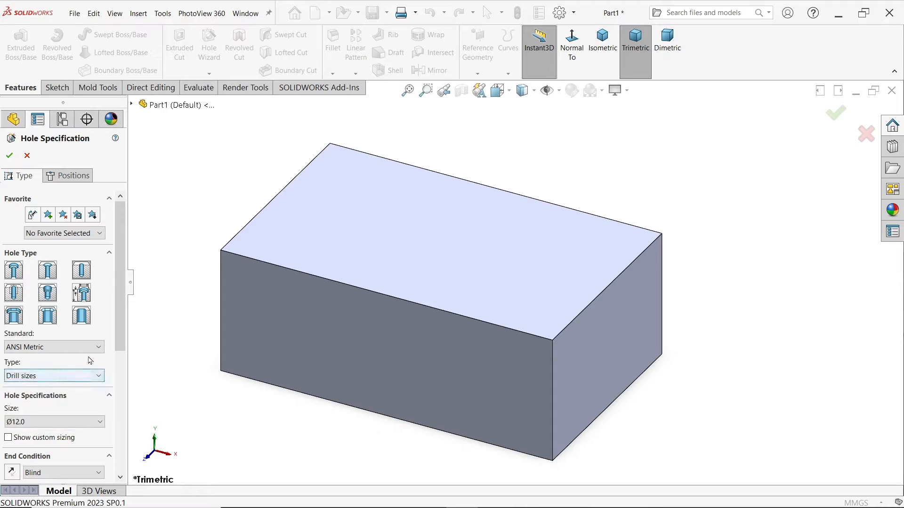
Keep the hole size at Ø12.0 and show the custom sizing values
{"action": "scroll", "coordinate": [56, 358], "scroll_direction": "down", "scroll_amount": 3}
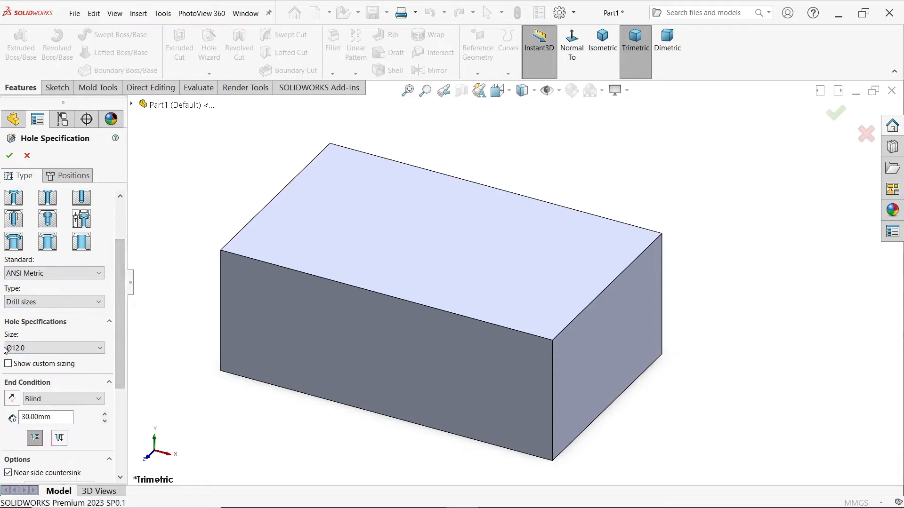
{"action": "left_click", "coordinate": [35, 349]}
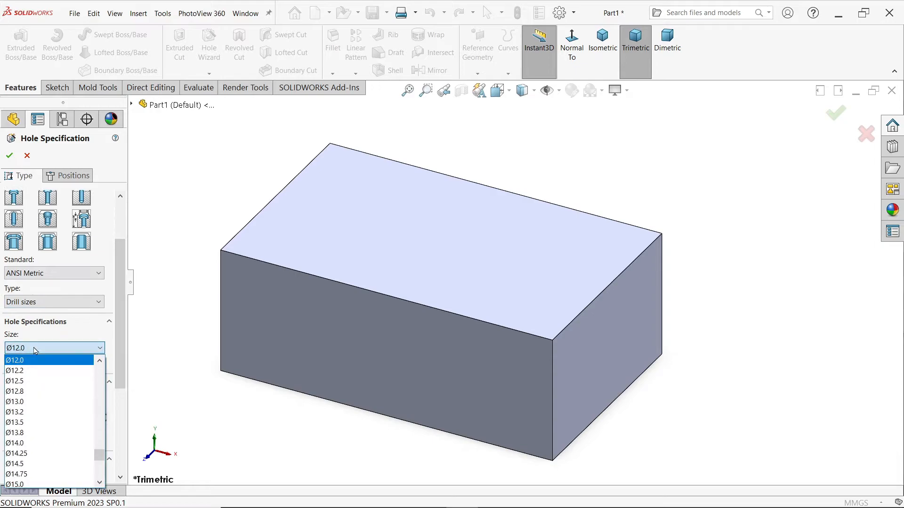
{"action": "left_click", "coordinate": [35, 349]}
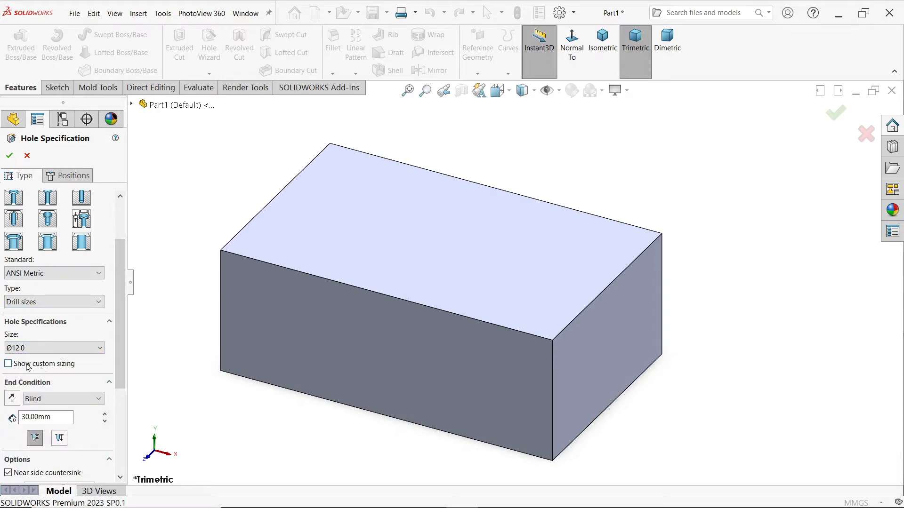
{"action": "left_click", "coordinate": [29, 366]}
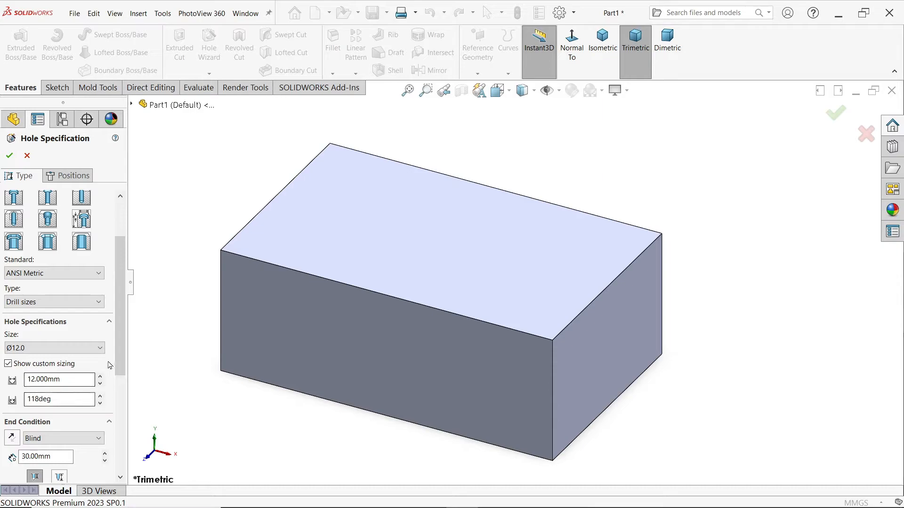
Set the hole's end condition to Through All and turn off the near side and far side countersinks
{"action": "scroll", "coordinate": [111, 400], "scroll_direction": "down", "scroll_amount": 5}
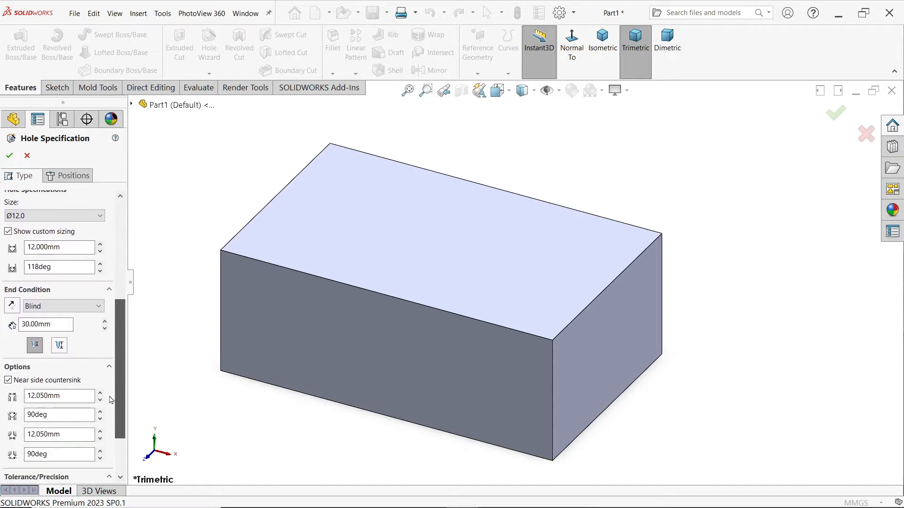
{"action": "left_click", "coordinate": [66, 307]}
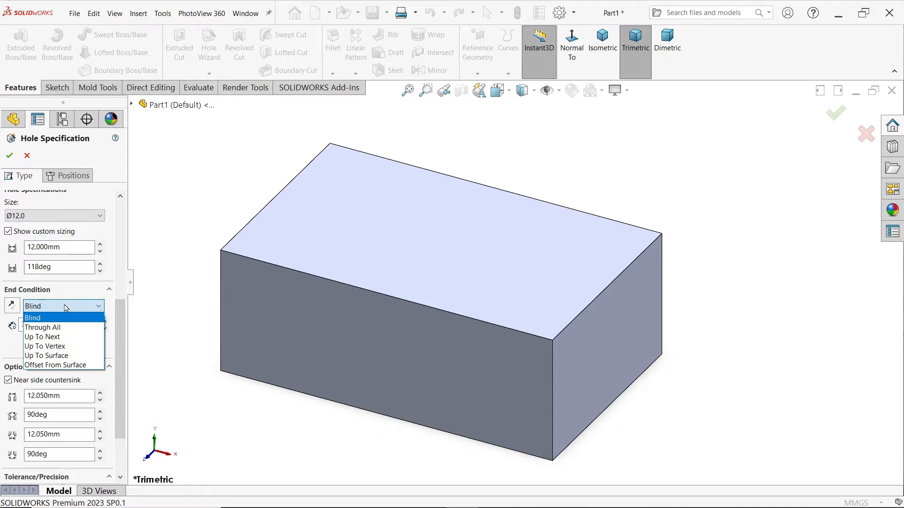
{"action": "left_click", "coordinate": [57, 329]}
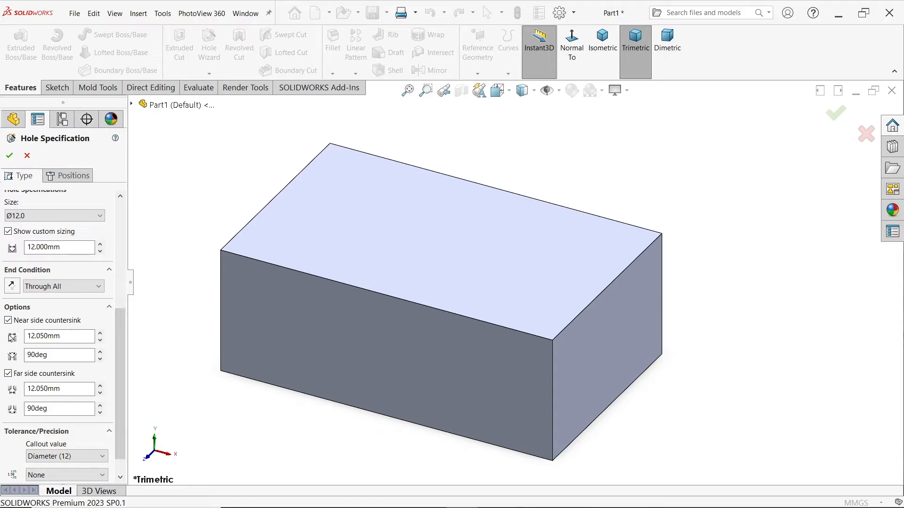
{"action": "left_click", "coordinate": [9, 321]}
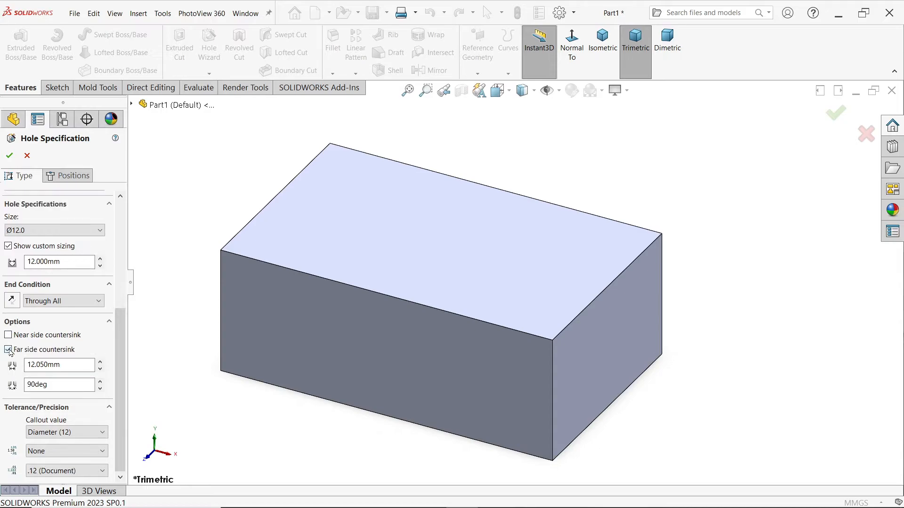
{"action": "left_click", "coordinate": [8, 350]}
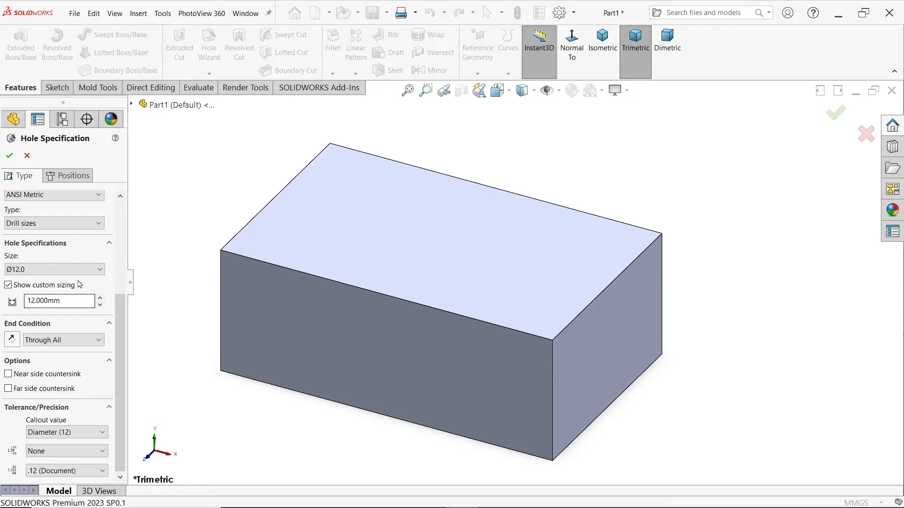
Position the holes with a 3D sketch, placing one on the block's top face and one on its front face
{"action": "left_click", "coordinate": [71, 176]}
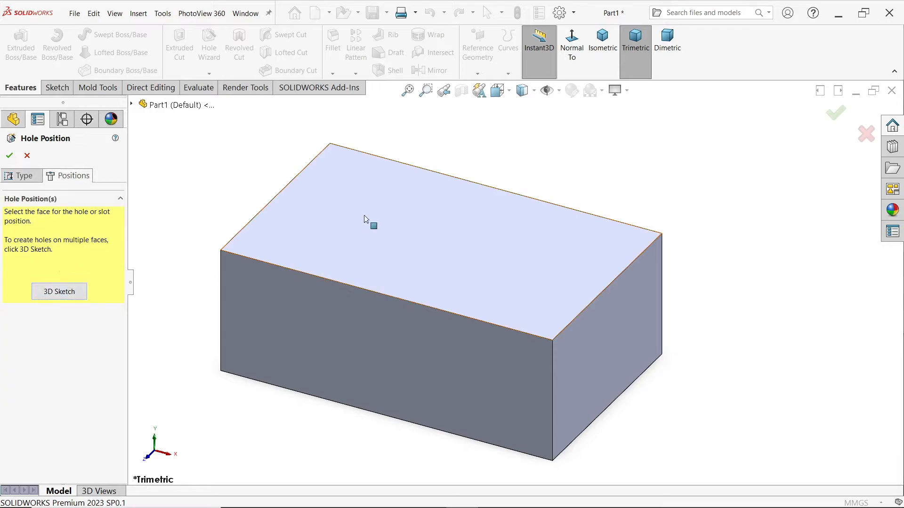
{"action": "left_click", "coordinate": [58, 292]}
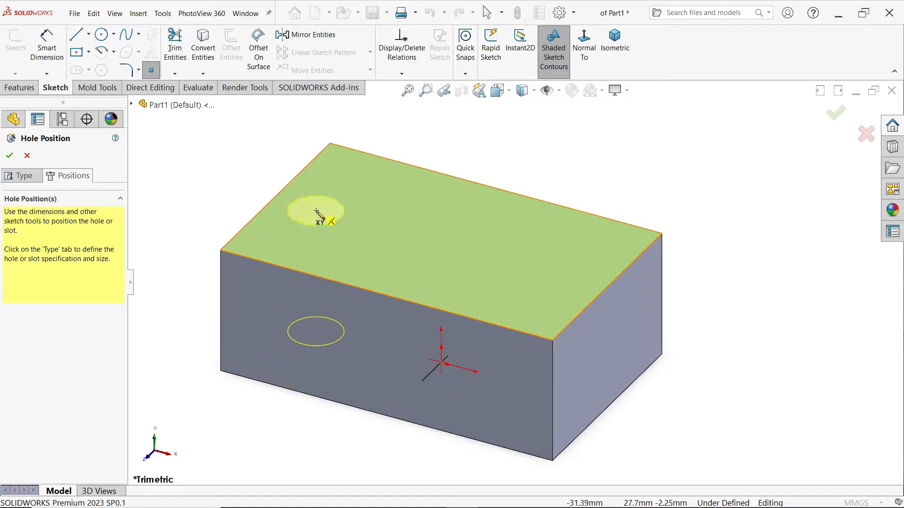
{"action": "left_click", "coordinate": [316, 214]}
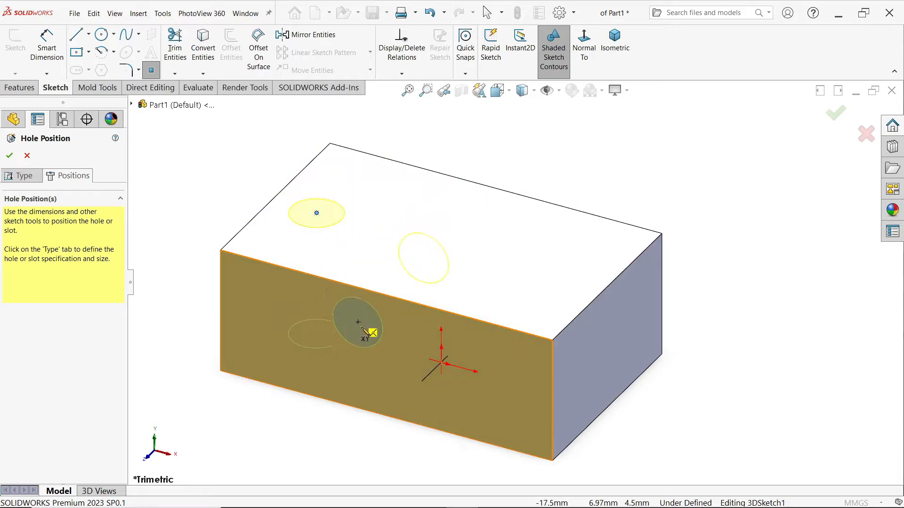
{"action": "left_click", "coordinate": [378, 368]}
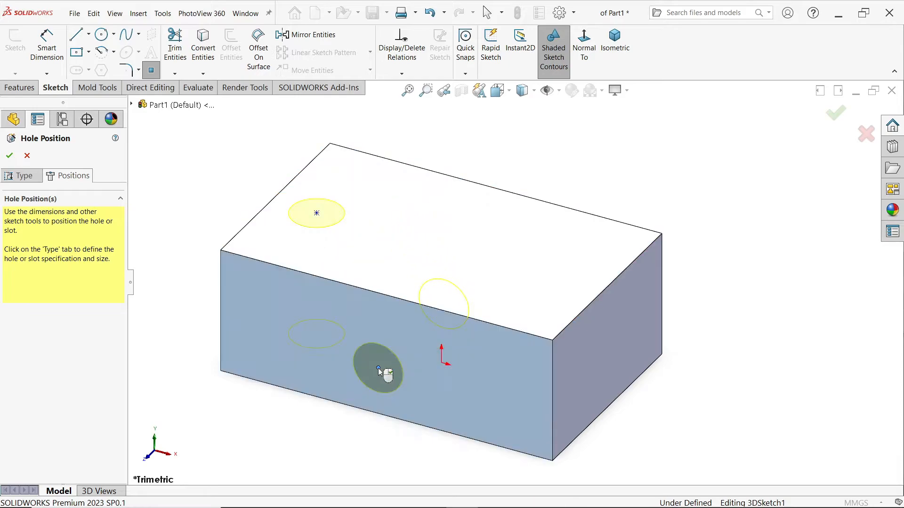
{"action": "right_click", "coordinate": [191, 261]}
{"action": "left_click", "coordinate": [214, 267]}
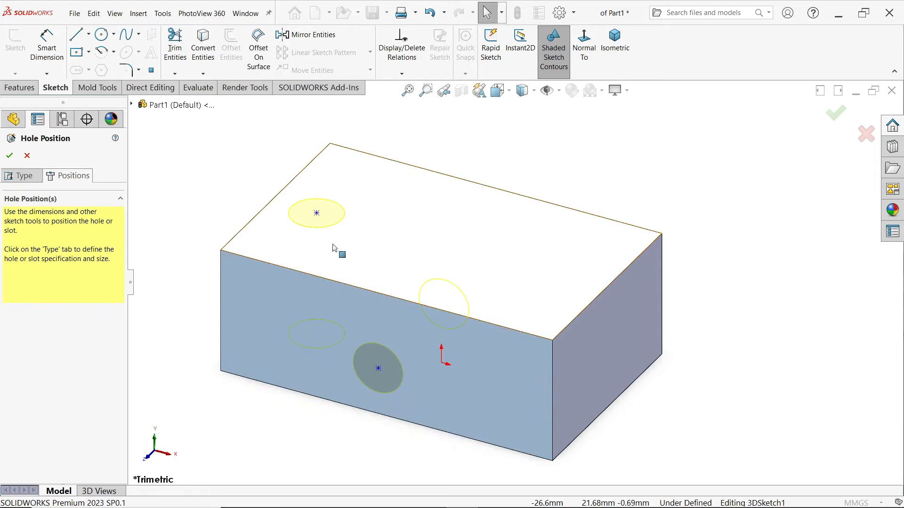
Dimension the top-face hole's centre 10 mm from the top face's short left edge
{"action": "left_click", "coordinate": [615, 90]}
{"action": "middle_click_drag", "start_coordinate": [535, 155], "coordinate": [398, 197]}
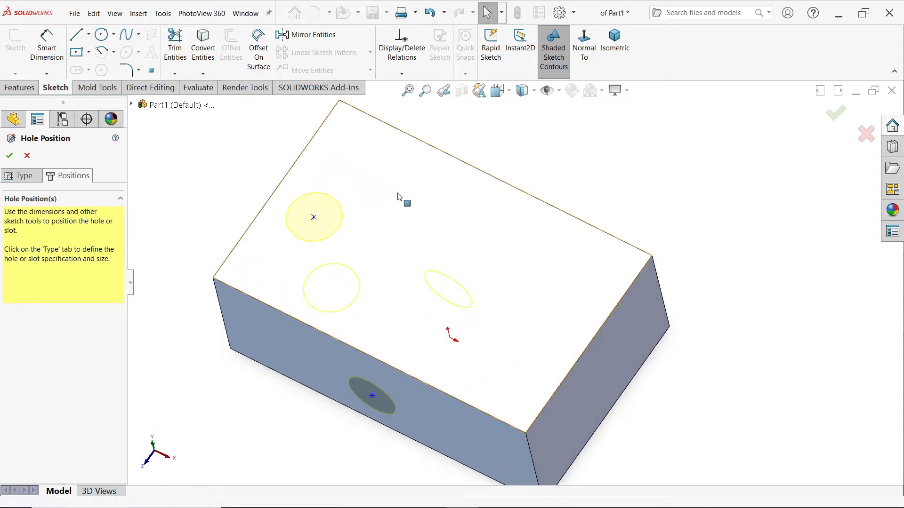
{"action": "left_click", "coordinate": [46, 47]}
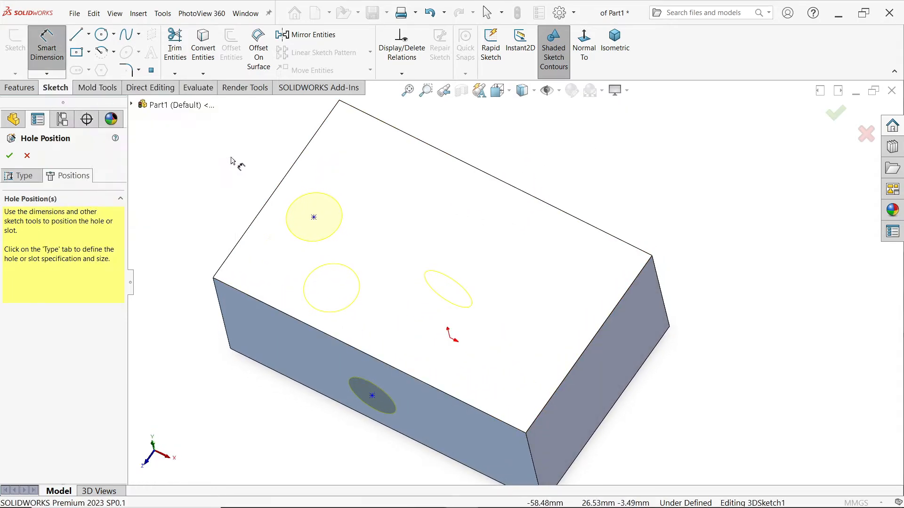
{"action": "left_click", "coordinate": [314, 217]}
{"action": "left_click", "coordinate": [271, 195]}
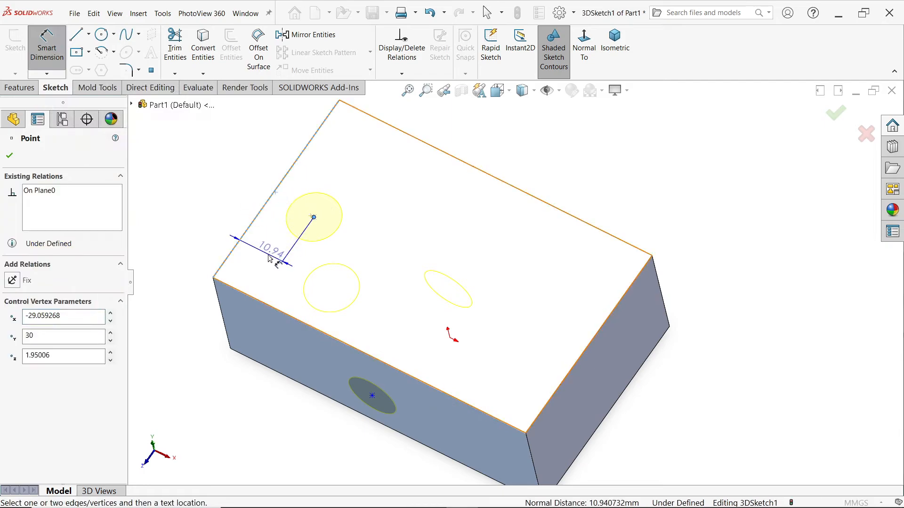
{"action": "left_click", "coordinate": [265, 254]}
{"action": "type", "text": "10"}
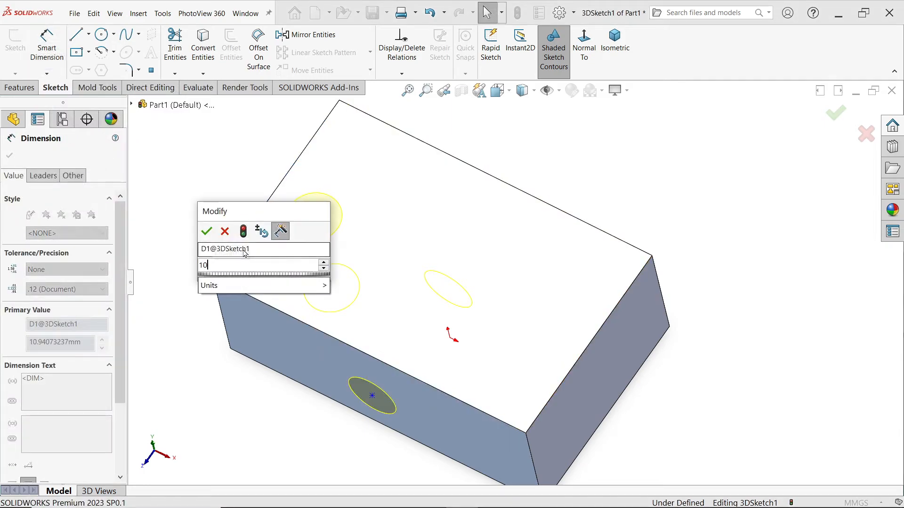
{"action": "left_click", "coordinate": [204, 230]}
{"action": "left_click", "coordinate": [174, 174]}
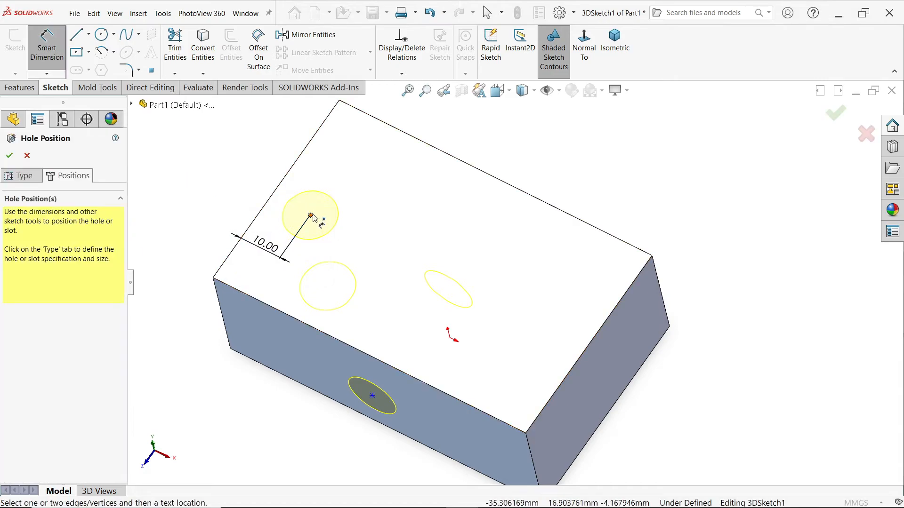
Dimension the top-face hole's centre from the top face's long front edge, entering 50/2 for 25 mm
{"action": "left_click", "coordinate": [311, 215]}
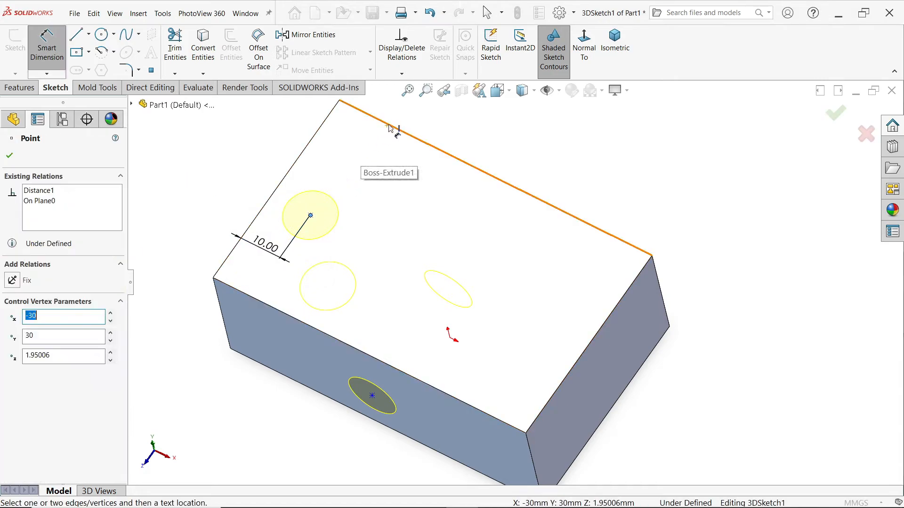
{"action": "left_click", "coordinate": [253, 305]}
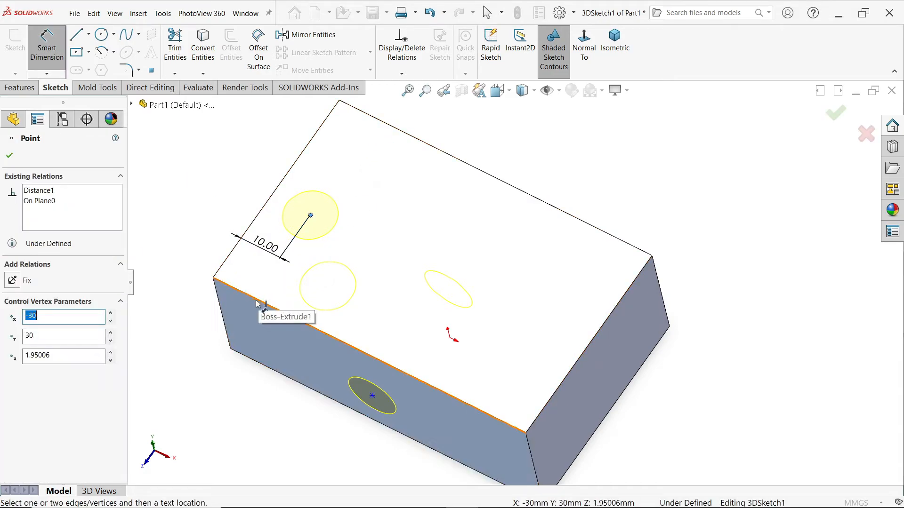
{"action": "left_click", "coordinate": [200, 210]}
{"action": "type", "text": "50/2"}
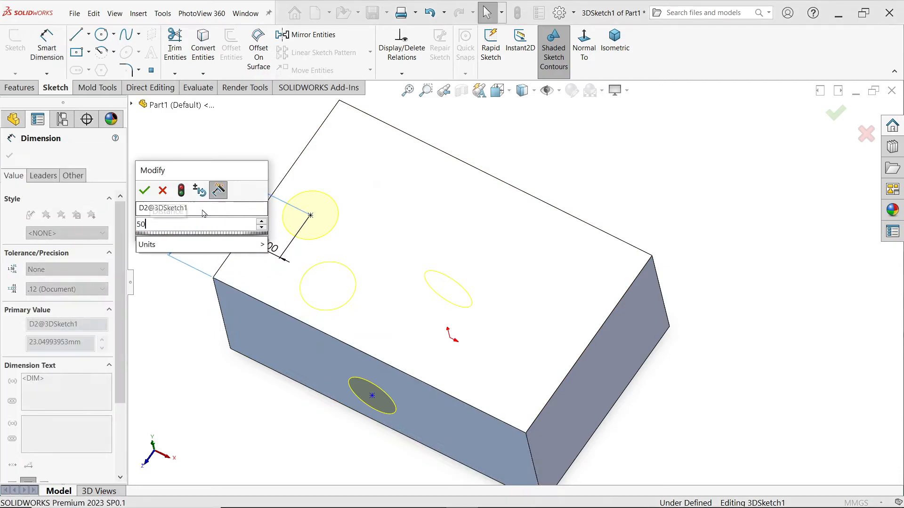
{"action": "left_click", "coordinate": [144, 190]}
Dimension the front-face hole's centre 15 mm above the front face's long bottom edge
{"action": "middle_click_drag", "start_coordinate": [386, 288], "coordinate": [447, 202]}
{"action": "scroll", "coordinate": [423, 335], "scroll_direction": "down", "scroll_amount": 4}
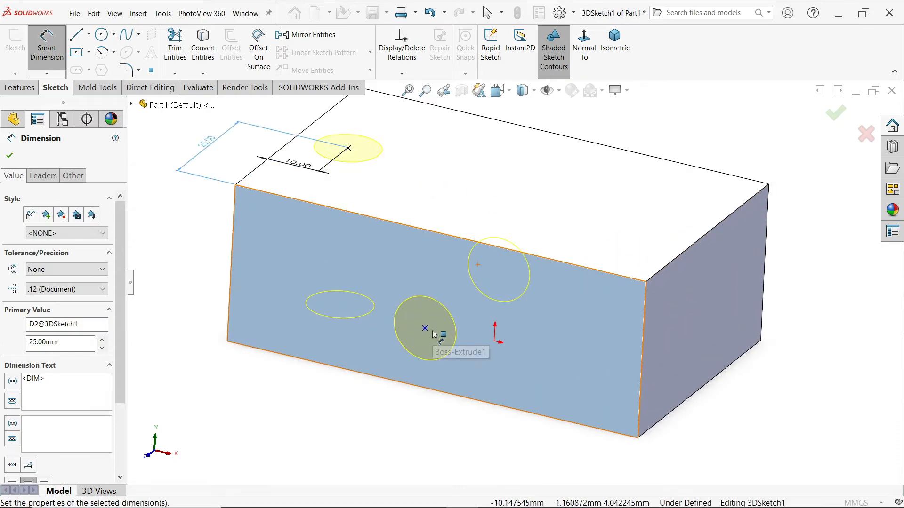
{"action": "left_click", "coordinate": [425, 333]}
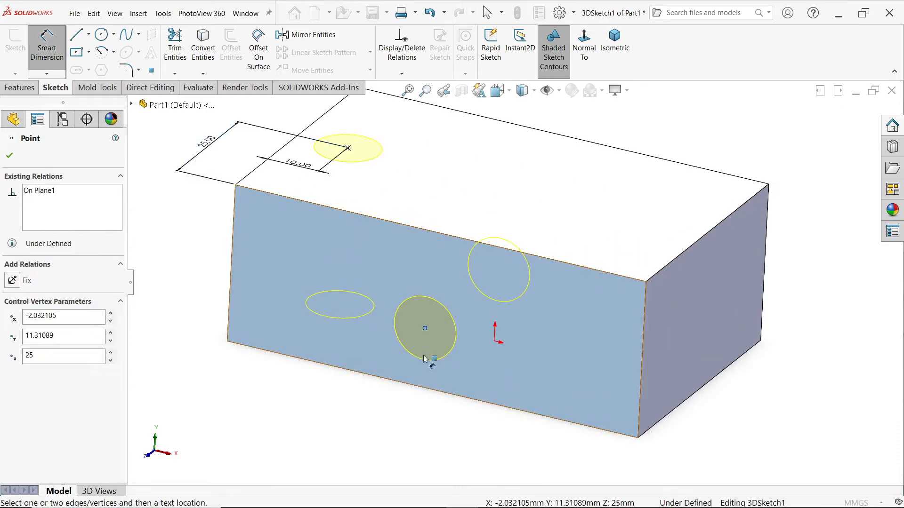
{"action": "left_click", "coordinate": [418, 388]}
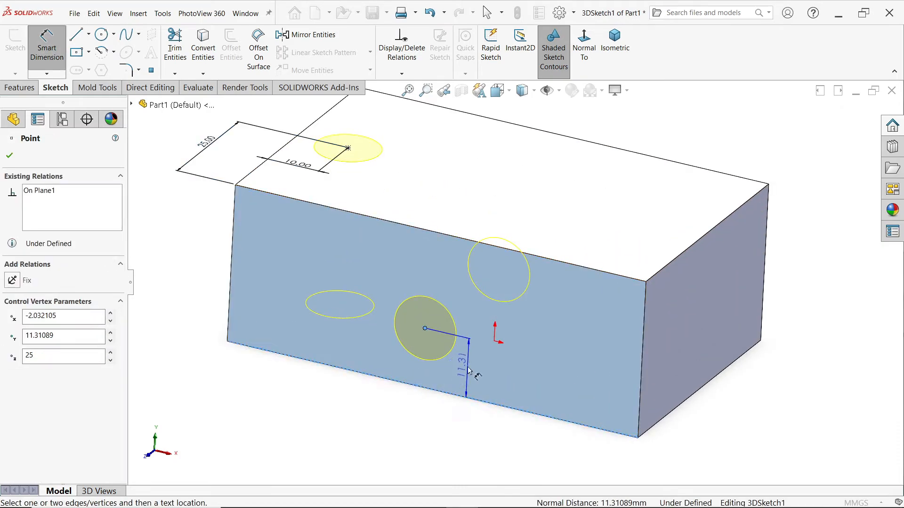
{"action": "left_click", "coordinate": [466, 369]}
{"action": "type", "text": "15"}
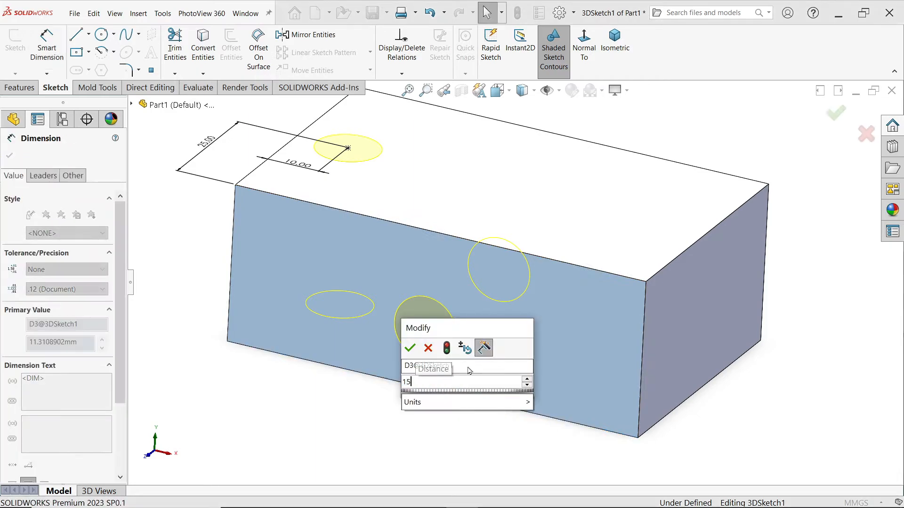
{"action": "key", "text": "Return"}
{"action": "left_click", "coordinate": [317, 409]}
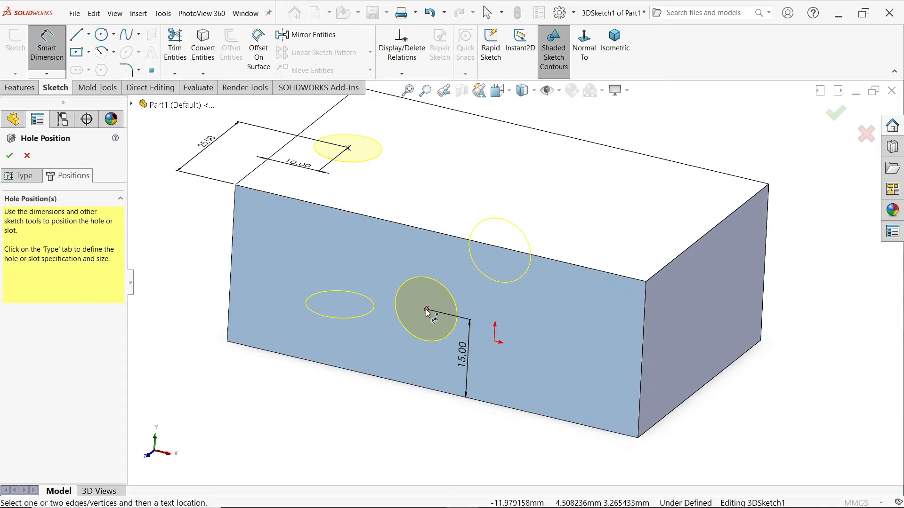
Dimension the front-face hole's centre 40 mm from the front face's right vertical edge
{"action": "left_click", "coordinate": [426, 311]}
{"action": "left_click", "coordinate": [643, 363]}
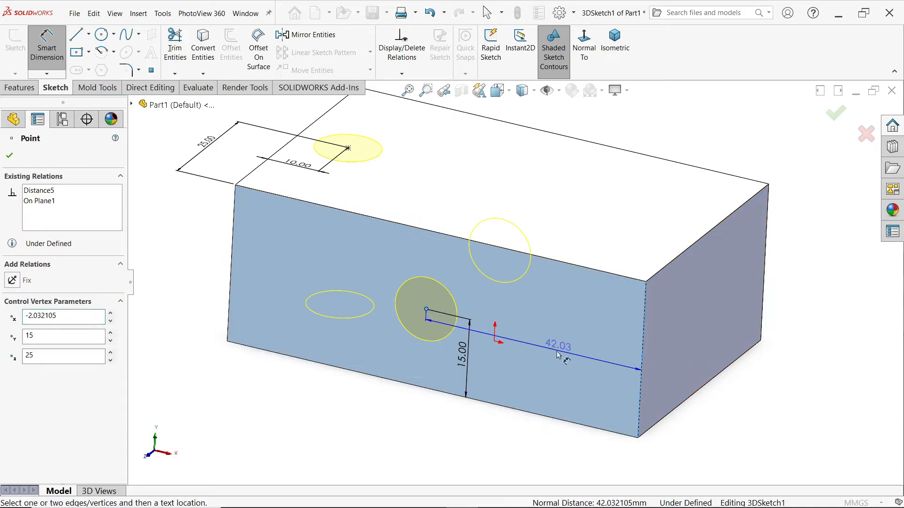
{"action": "left_click", "coordinate": [550, 353]}
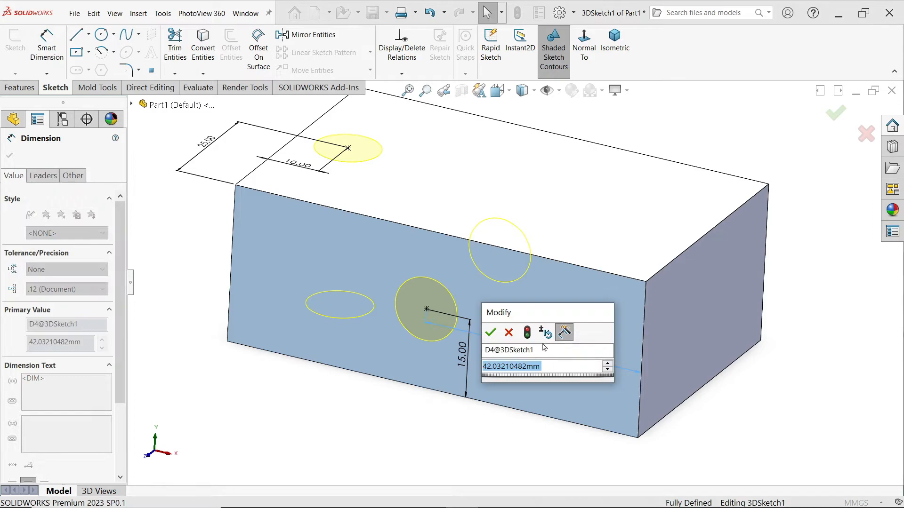
{"action": "type", "text": "40"}
{"action": "key", "text": "Return"}
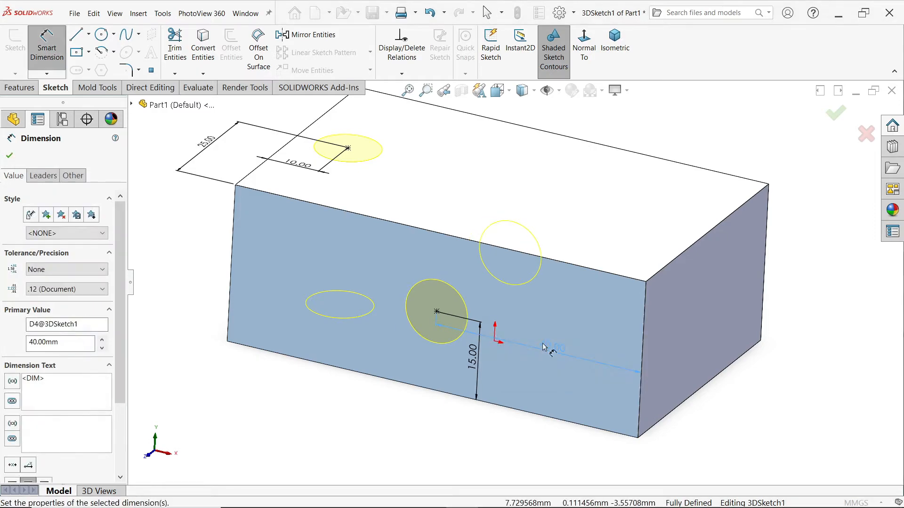
Finish the Ø12 hole feature, show the block in isometric view and clear the selection
{"action": "left_click", "coordinate": [10, 157]}
{"action": "left_click", "coordinate": [11, 160]}
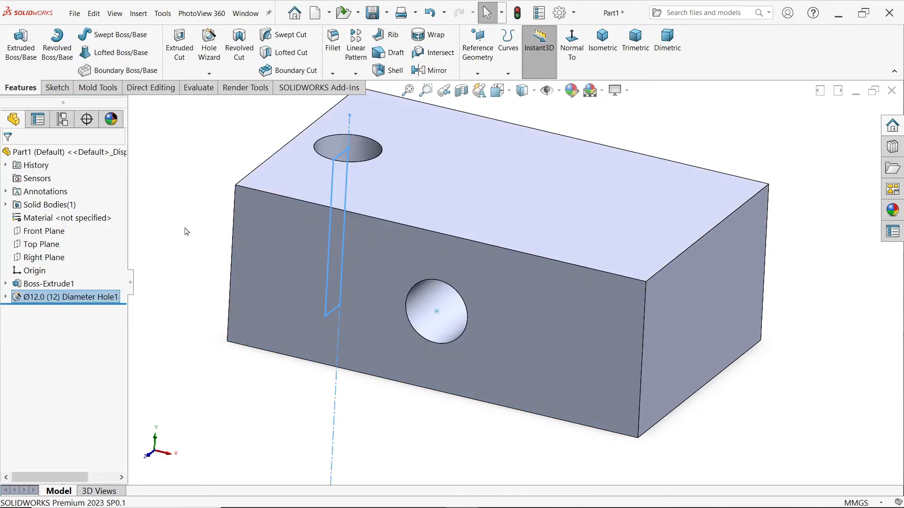
{"action": "middle_click_drag", "start_coordinate": [458, 266], "coordinate": [508, 246]}
{"action": "left_click", "coordinate": [607, 36]}
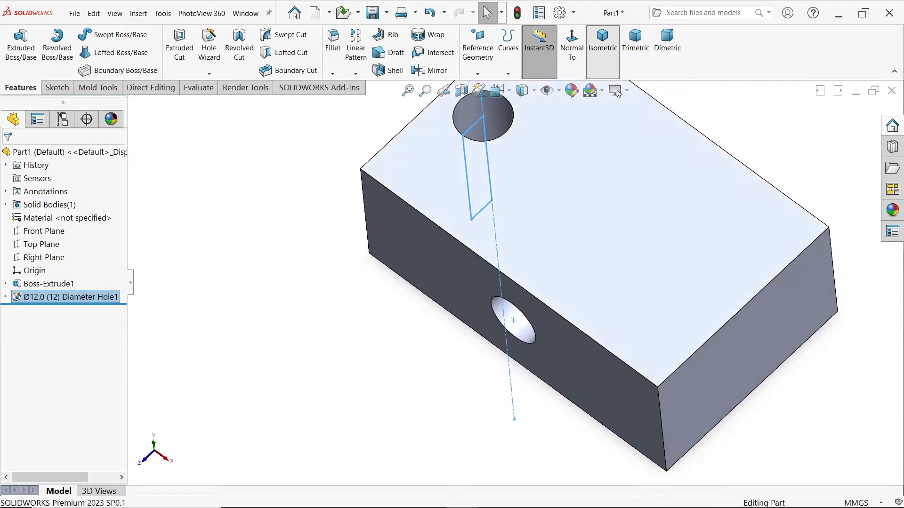
{"action": "left_click", "coordinate": [618, 90]}
{"action": "left_click", "coordinate": [699, 195]}
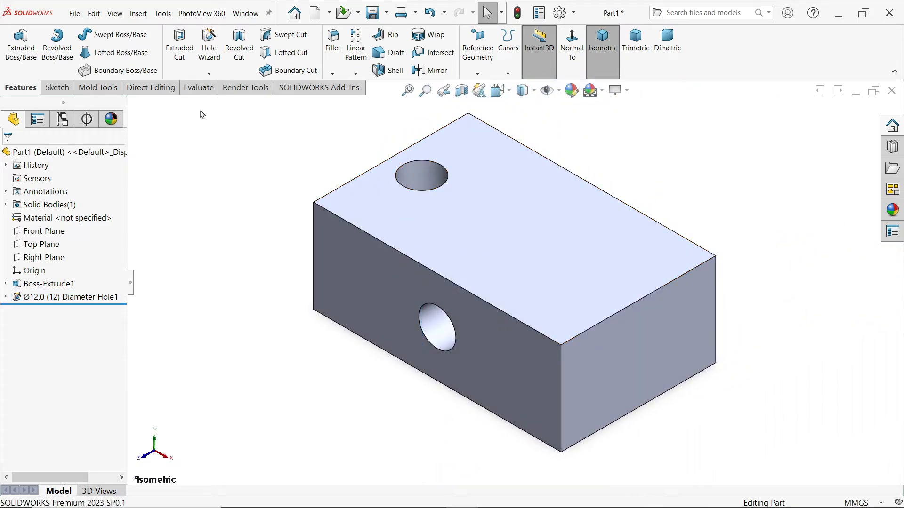
Start another Hole Wizard hole and set its drill size to Ø10.0
{"action": "left_click", "coordinate": [209, 74]}
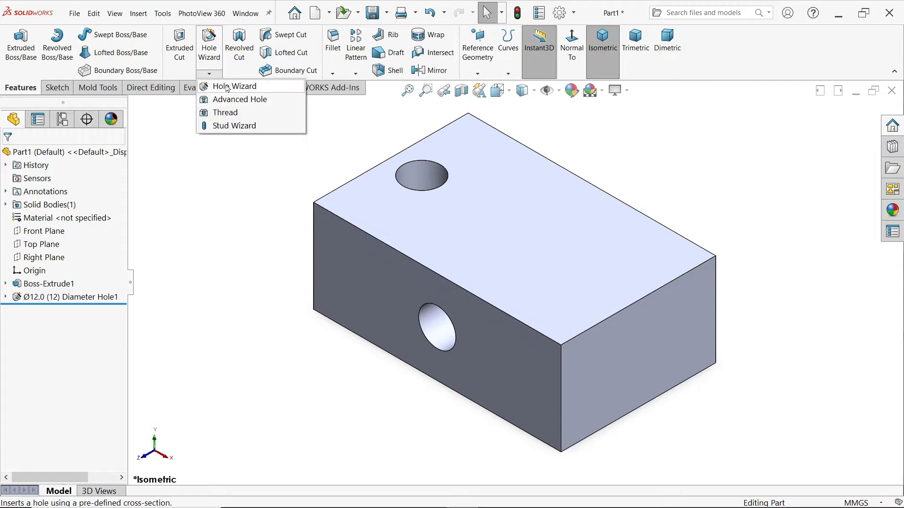
{"action": "left_click", "coordinate": [227, 87]}
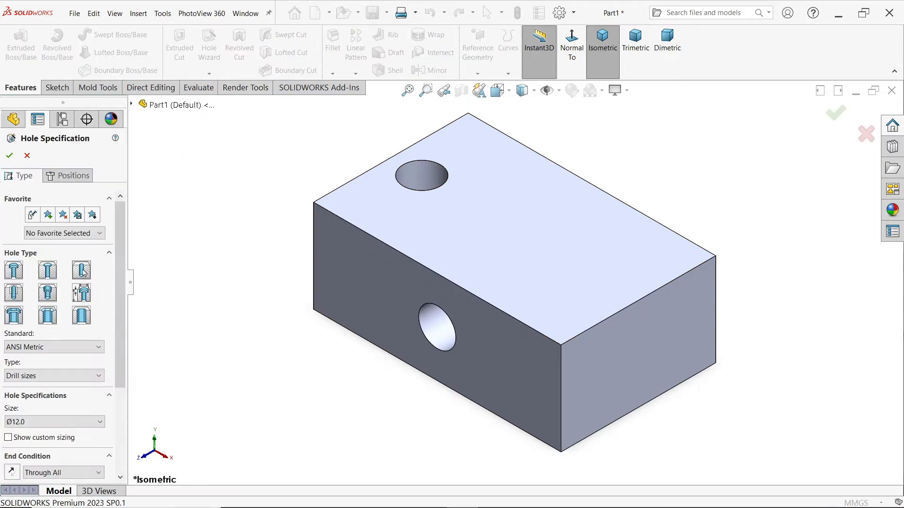
{"action": "scroll", "coordinate": [108, 408], "scroll_direction": "down", "scroll_amount": 3}
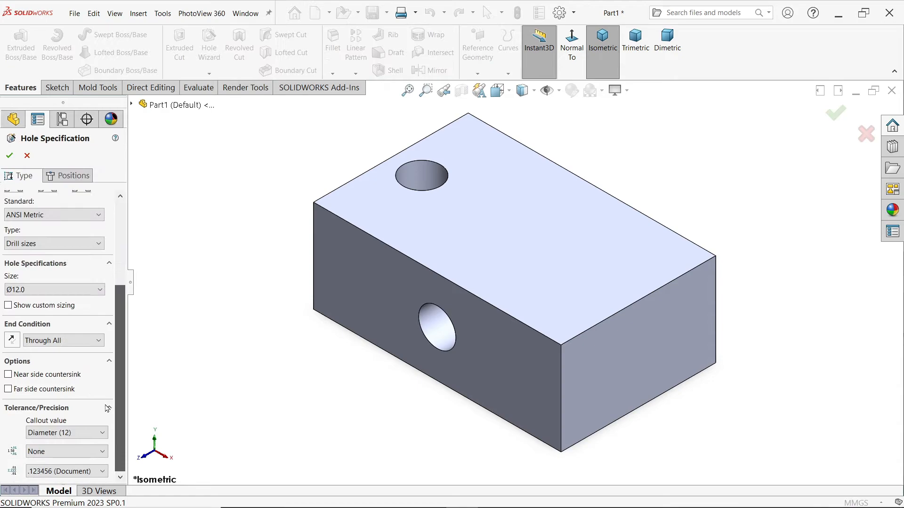
{"action": "left_click", "coordinate": [31, 291]}
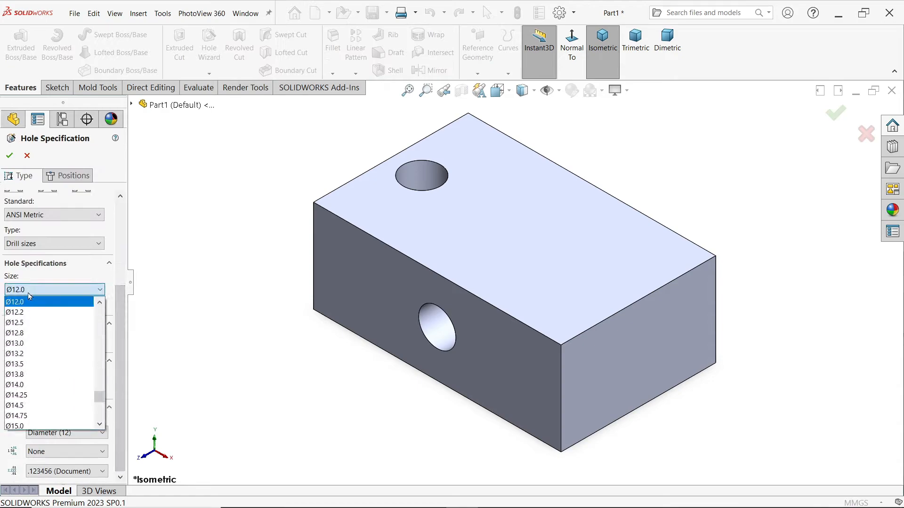
{"action": "scroll", "coordinate": [29, 315], "scroll_direction": "up", "scroll_amount": 3}
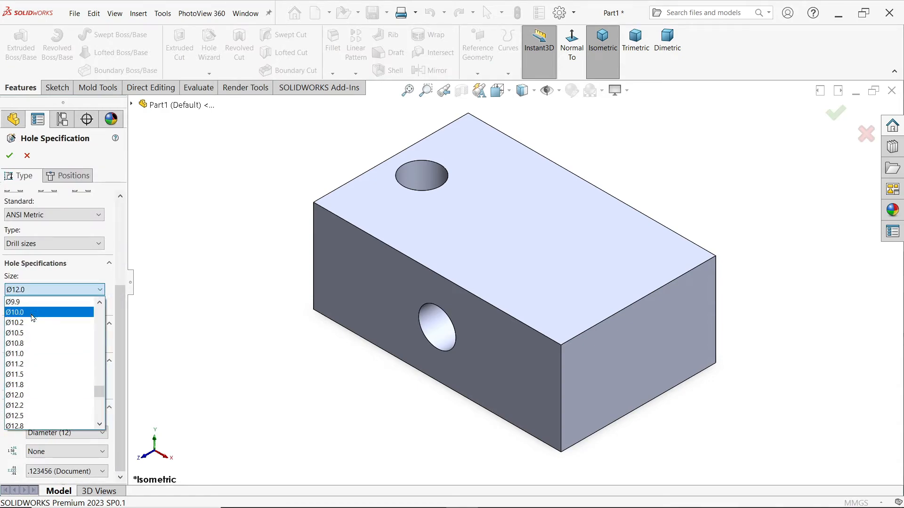
{"action": "left_click", "coordinate": [32, 313]}
Set the hole's end condition to Blind with a depth of 15 mm measured up to the shoulder
{"action": "left_click", "coordinate": [85, 342]}
{"action": "scroll", "coordinate": [46, 356], "scroll_direction": "up", "scroll_amount": 1}
{"action": "left_click", "coordinate": [46, 352]}
{"action": "double_click", "coordinate": [60, 360]}
{"action": "type", "text": "15"}
{"action": "key", "text": "Return"}
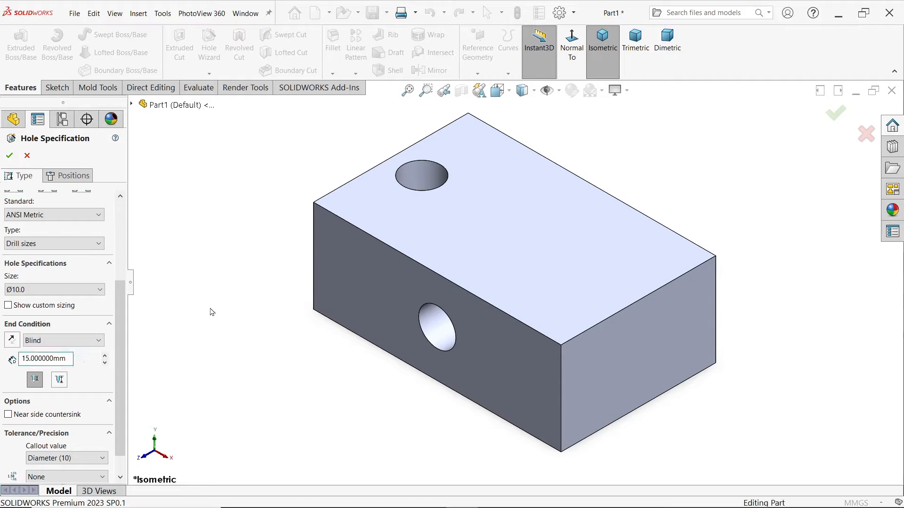
{"action": "left_click", "coordinate": [34, 382]}
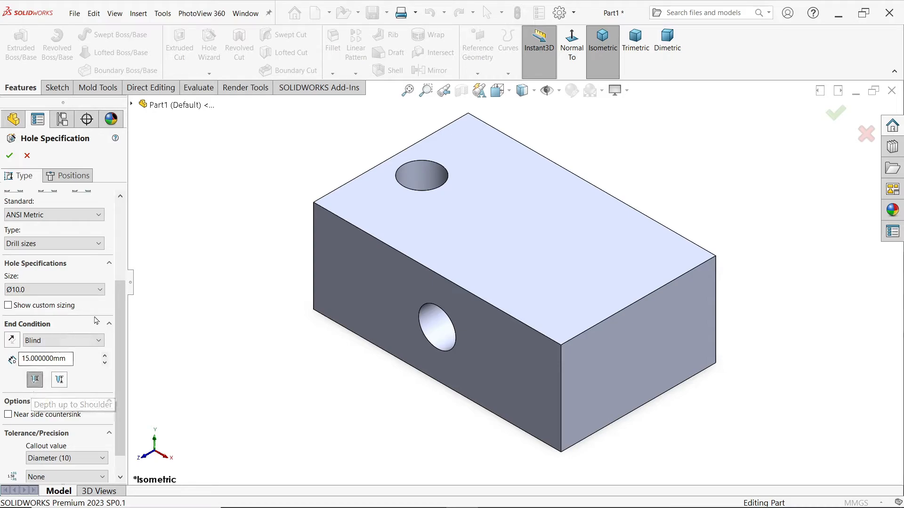
Show the custom sizing and add a near side countersink with a 12 mm diameter
{"action": "left_click", "coordinate": [8, 305]}
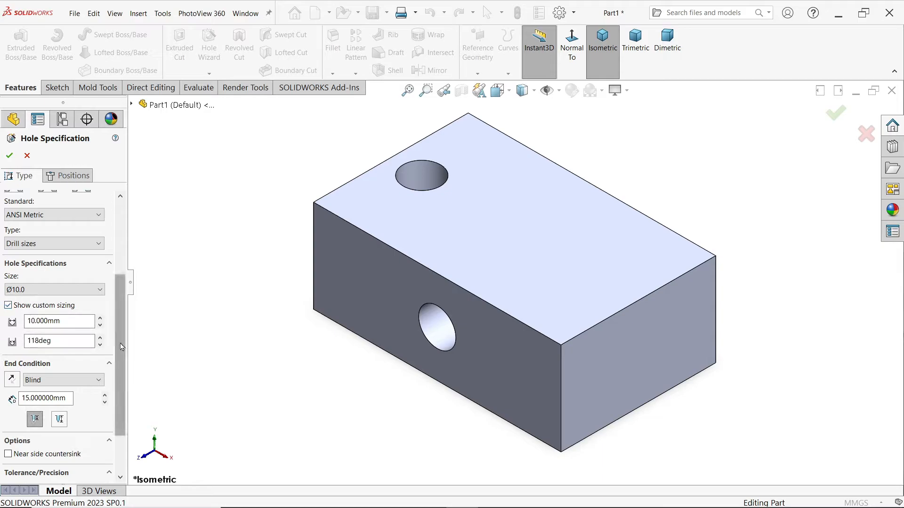
{"action": "scroll", "coordinate": [122, 347], "scroll_direction": "down", "scroll_amount": 3}
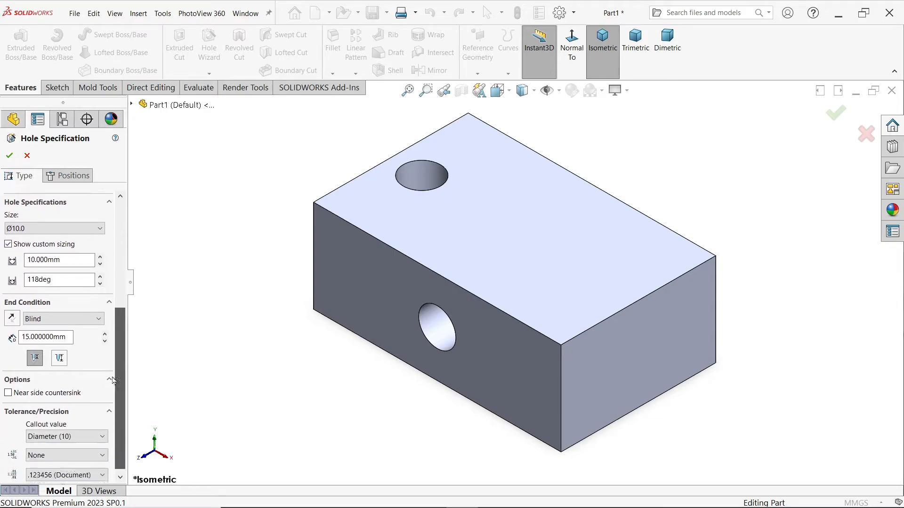
{"action": "left_click", "coordinate": [43, 390]}
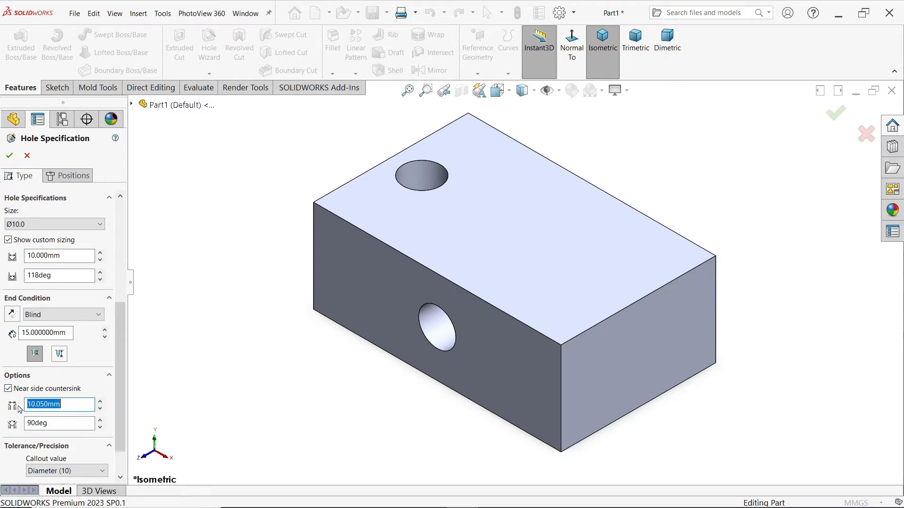
{"action": "type", "text": "12"}
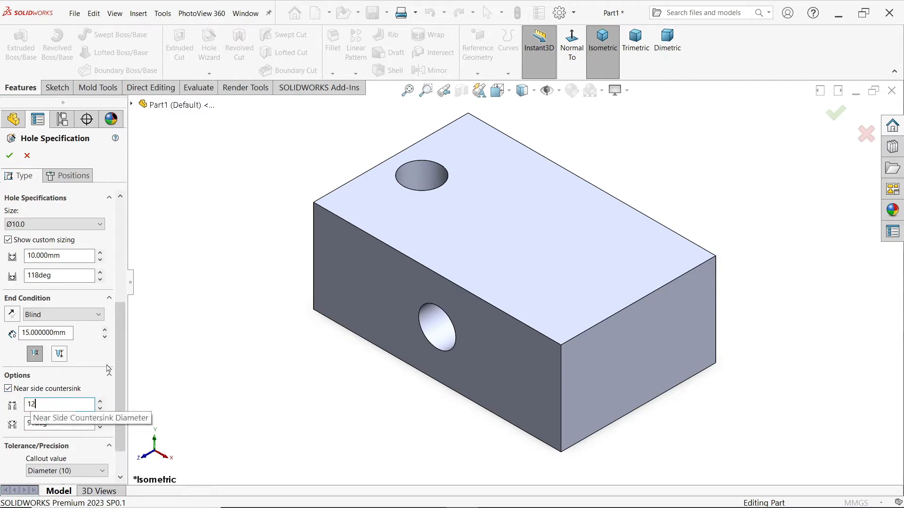
{"action": "key", "text": "Return"}
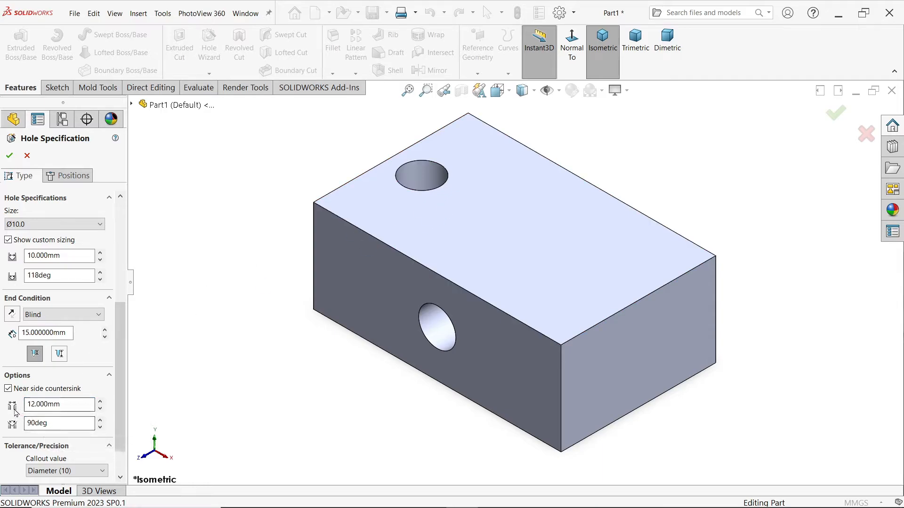
{"action": "left_click", "coordinate": [47, 426]}
{"action": "left_click", "coordinate": [49, 426]}
Place the Ø10 countersunk hole on the block's top face, level with the origin and beside the existing hole
{"action": "left_click", "coordinate": [75, 177]}
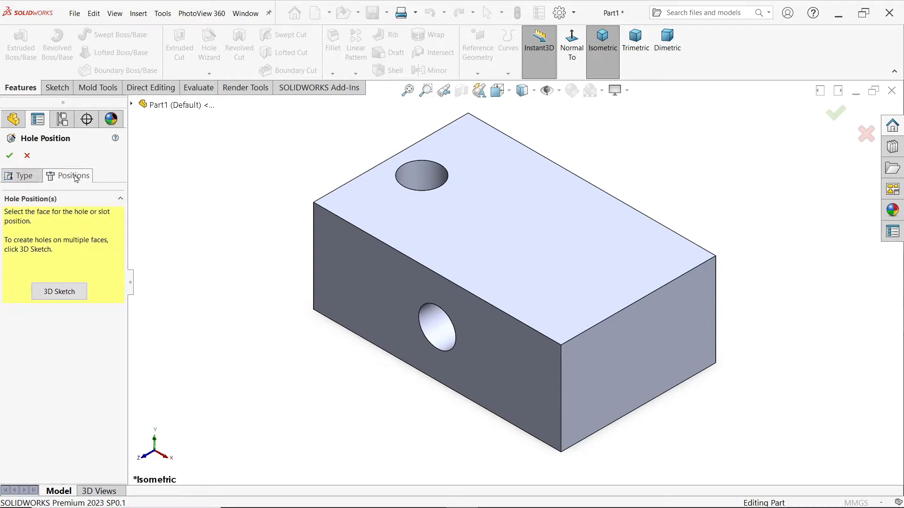
{"action": "left_click", "coordinate": [488, 220]}
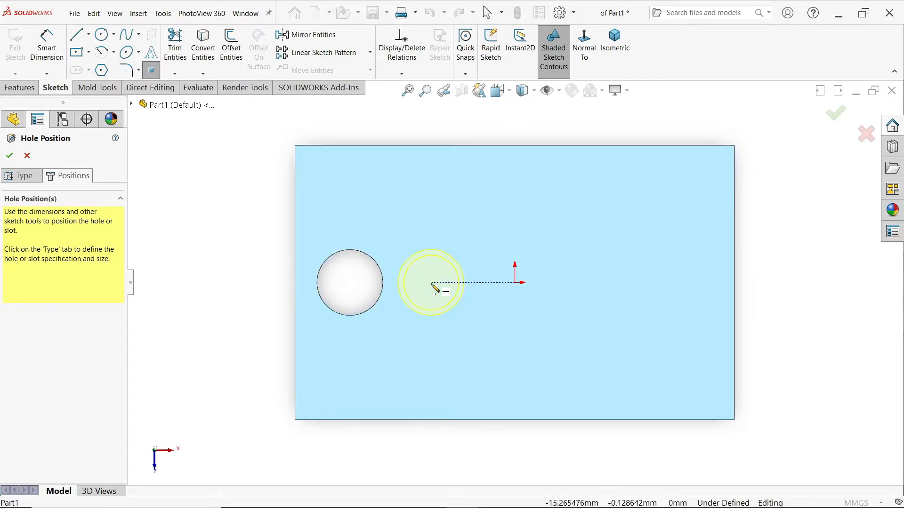
{"action": "left_click", "coordinate": [431, 283]}
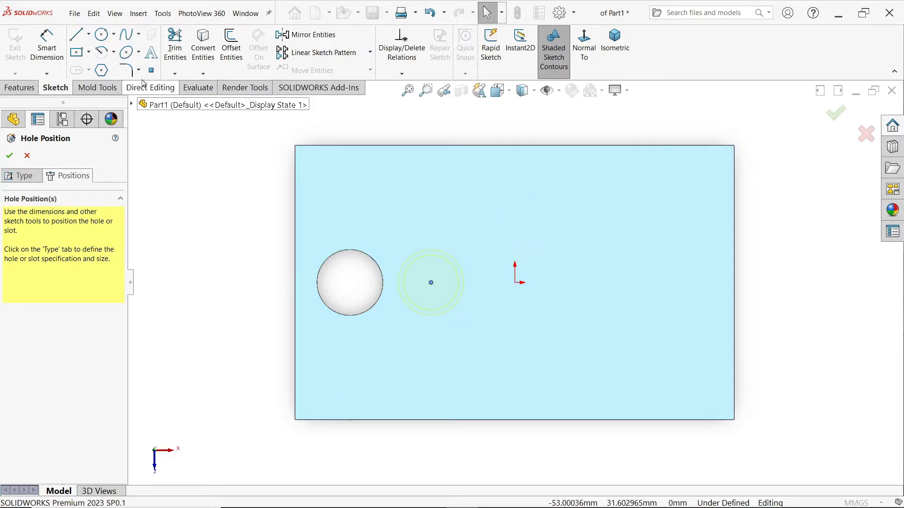
Dimension the new hole's centre 15 mm horizontally from the existing top-face hole
{"action": "left_click", "coordinate": [55, 67]}
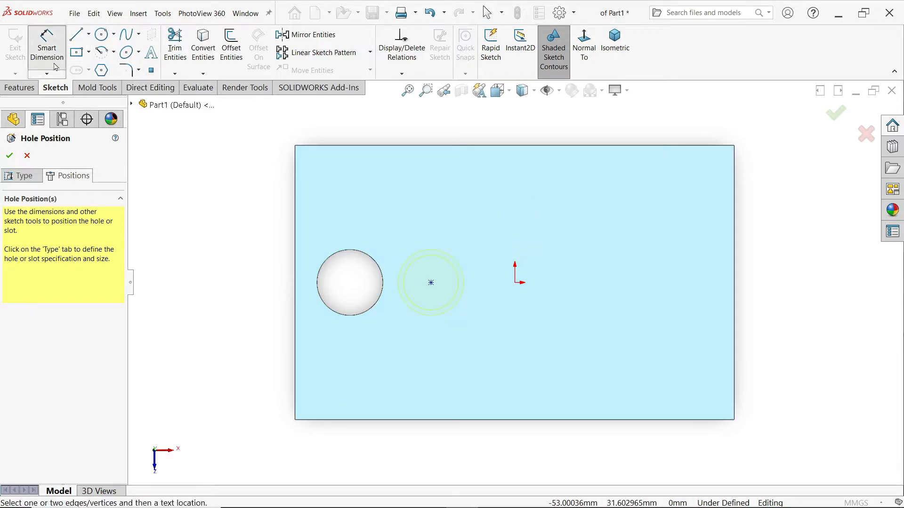
{"action": "left_click", "coordinate": [431, 283]}
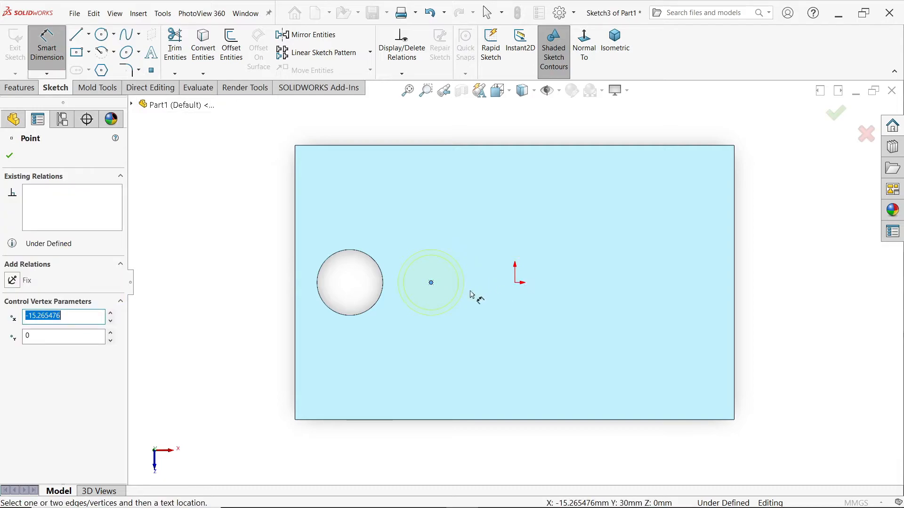
{"action": "left_click", "coordinate": [382, 301]}
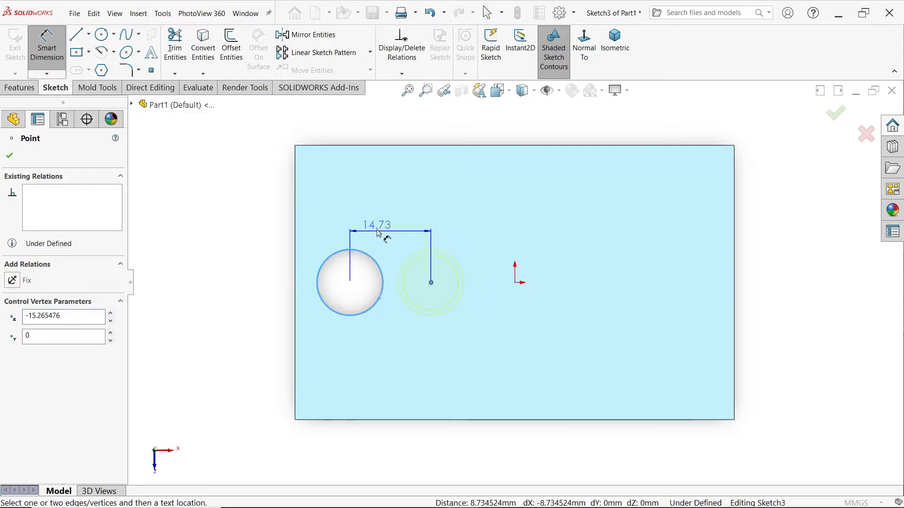
{"action": "left_click", "coordinate": [387, 219]}
{"action": "type", "text": "15"}
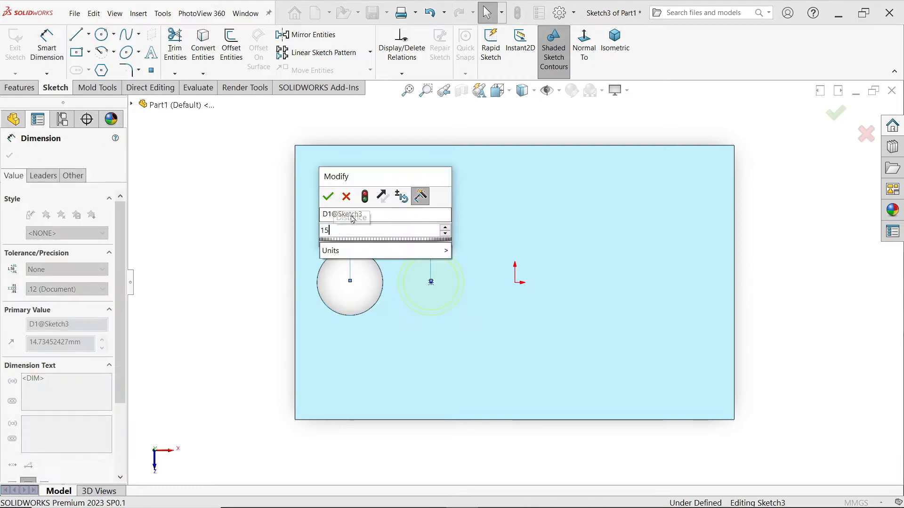
{"action": "left_click", "coordinate": [328, 197]}
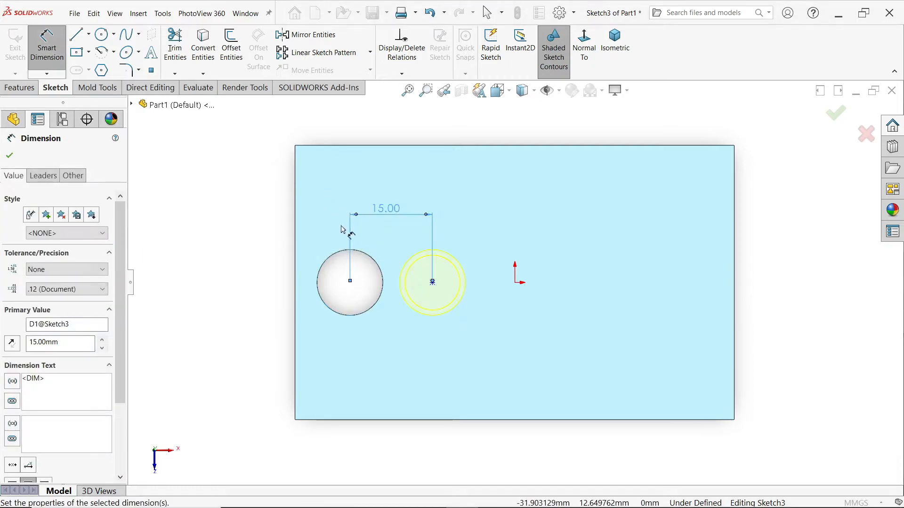
Dimension the new hole's centre 25 mm from the top face's long front edge and finish the hole in isometric view
{"action": "left_click", "coordinate": [432, 283]}
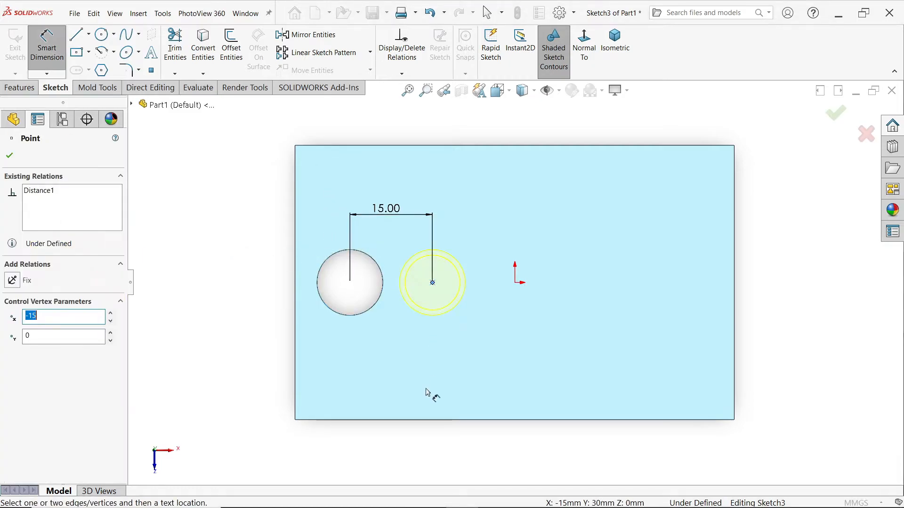
{"action": "left_click", "coordinate": [425, 420]}
{"action": "left_click", "coordinate": [263, 351]}
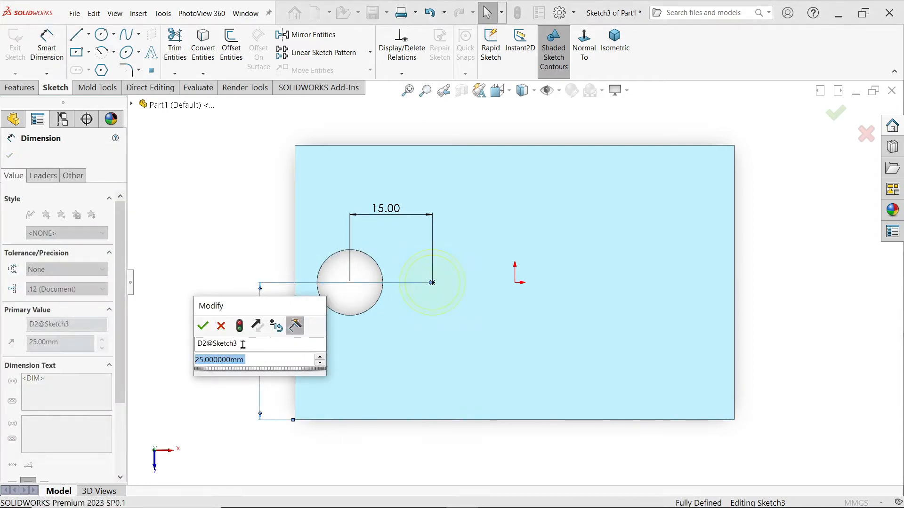
{"action": "left_click", "coordinate": [202, 326]}
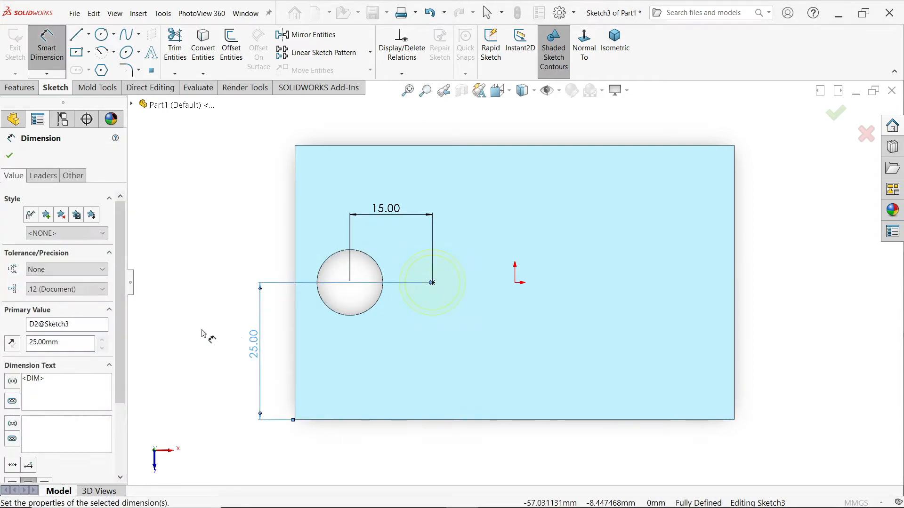
{"action": "left_click", "coordinate": [615, 51]}
{"action": "left_click", "coordinate": [11, 156]}
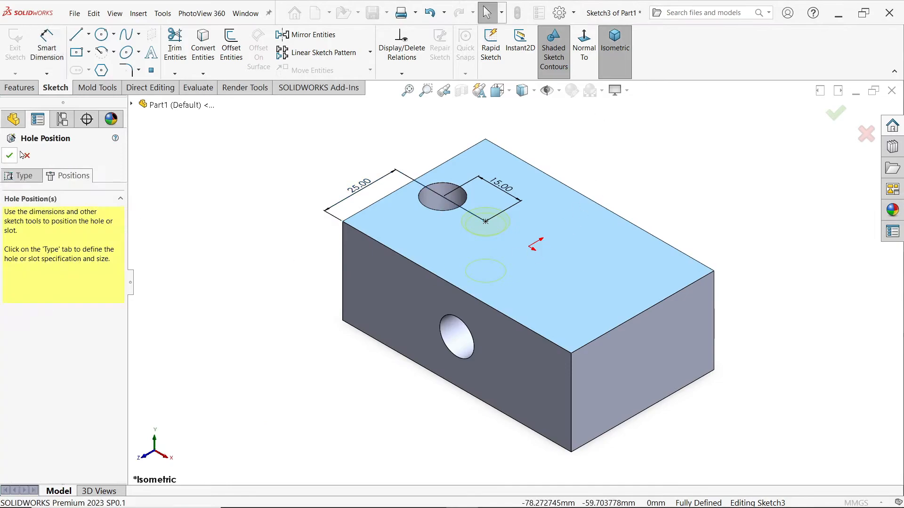
Finish the Ø10 countersunk hole and section the block along the Front Plane
{"action": "left_click", "coordinate": [10, 156]}
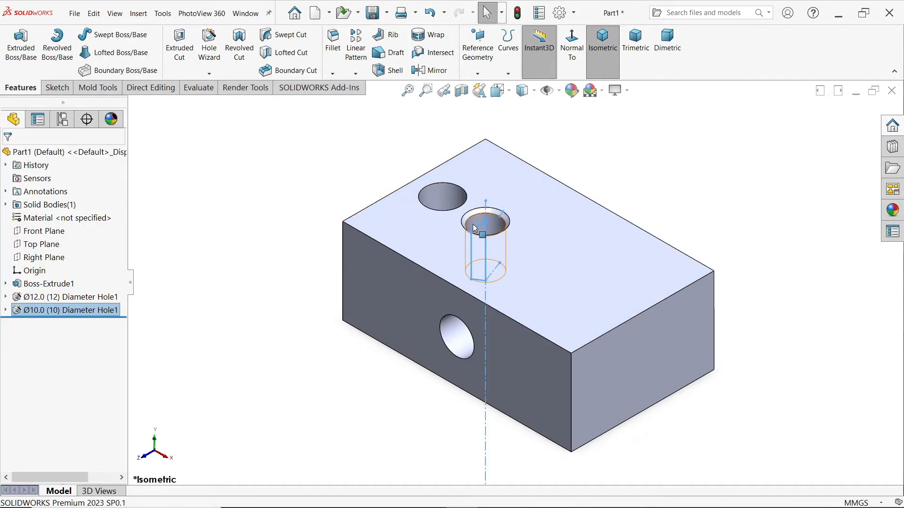
{"action": "scroll", "coordinate": [516, 252], "scroll_direction": "down", "scroll_amount": 2}
{"action": "mouse_move", "coordinate": [517, 252]}
{"action": "middle_mouse_down"}
{"action": "mouse_move", "coordinate": [518, 373]}
{"action": "mouse_move", "coordinate": [518, 243]}
{"action": "middle_mouse_up"}
{"action": "left_click", "coordinate": [461, 90]}
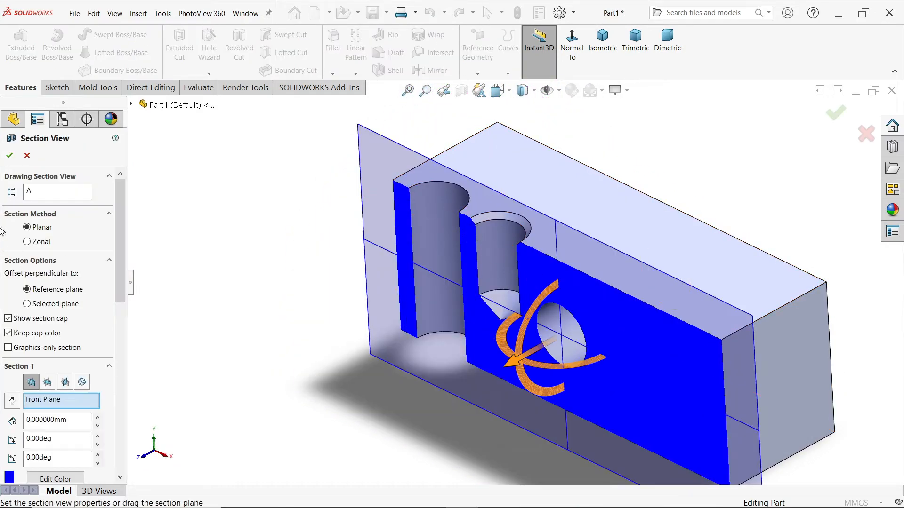
{"action": "left_click", "coordinate": [9, 155]}
Examine the sectioned holes, then turn off the section view and restore the isometric view
{"action": "scroll", "coordinate": [559, 282], "scroll_direction": "down", "scroll_amount": 5}
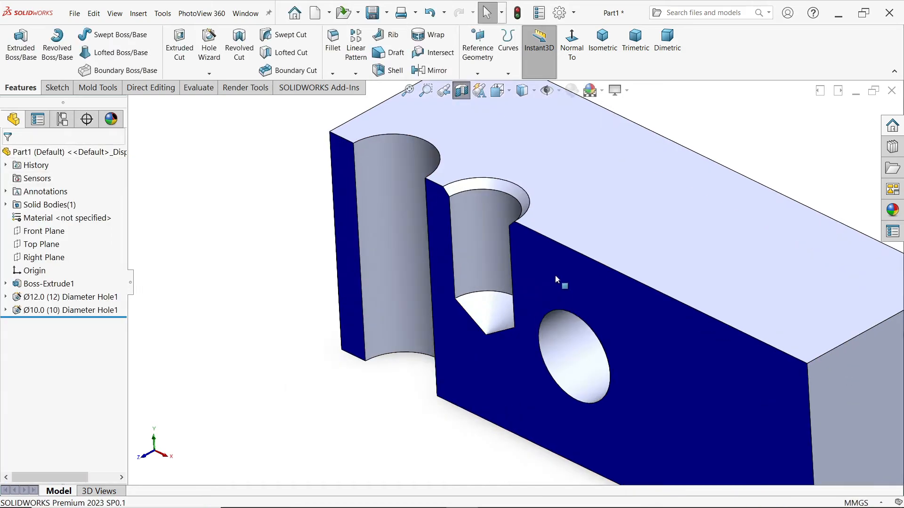
{"action": "middle_click_drag", "start_coordinate": [582, 206], "coordinate": [596, 275]}
{"action": "scroll", "coordinate": [625, 258], "scroll_direction": "up", "scroll_amount": 4}
{"action": "scroll", "coordinate": [625, 258], "scroll_direction": "down", "scroll_amount": 2}
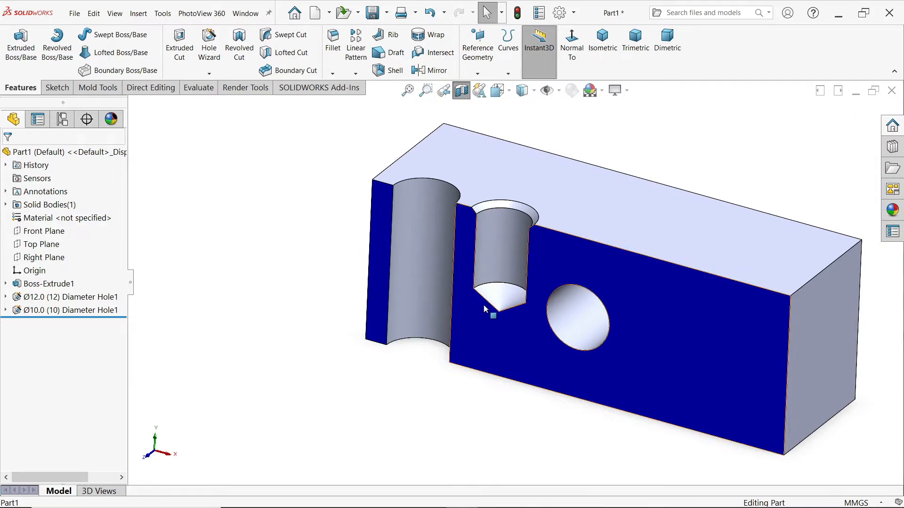
{"action": "left_click", "coordinate": [461, 90]}
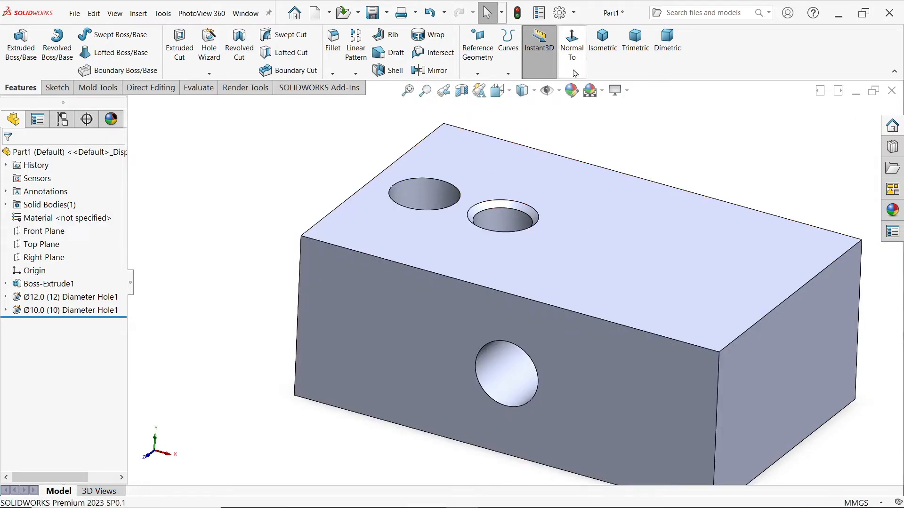
{"action": "left_click", "coordinate": [611, 50]}
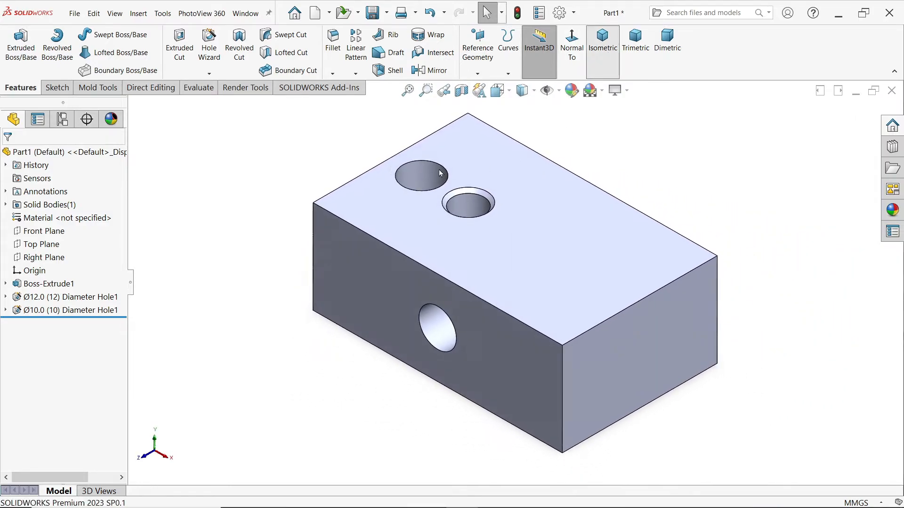
Start a Hole Wizard countersink hole using the ISO standard and the Hex Socket CTSK Head ISO type
{"action": "left_click", "coordinate": [210, 73]}
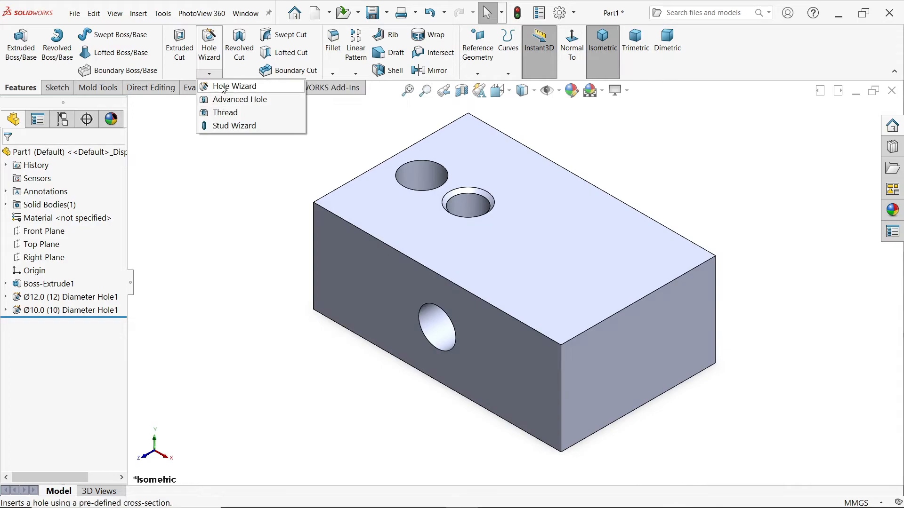
{"action": "left_click", "coordinate": [224, 89]}
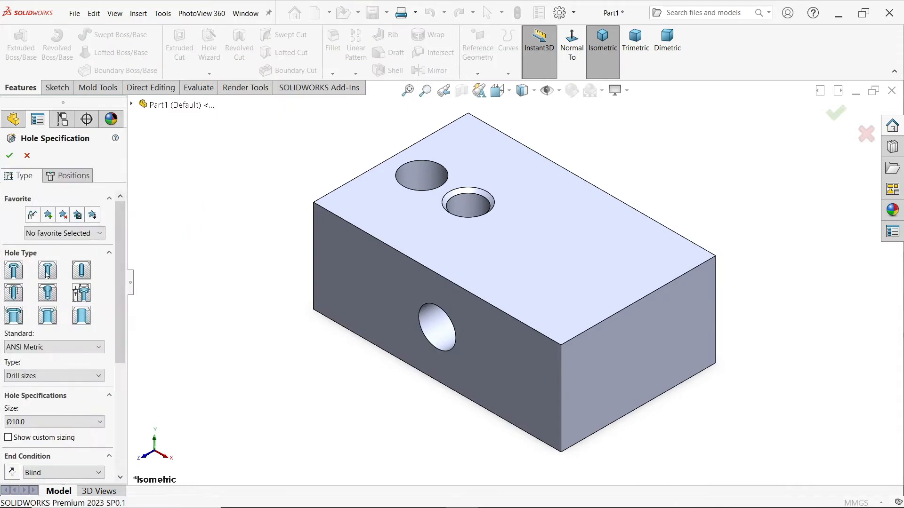
{"action": "left_click", "coordinate": [47, 272]}
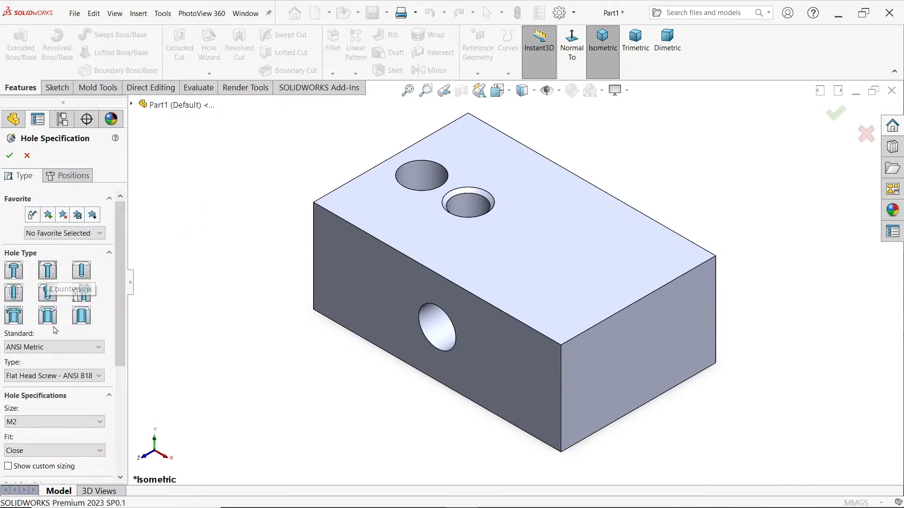
{"action": "left_click", "coordinate": [48, 348]}
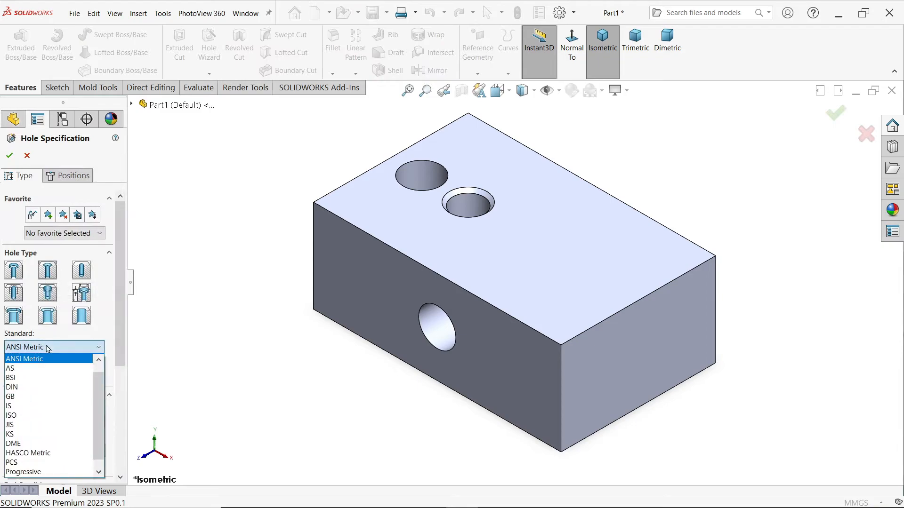
{"action": "left_click", "coordinate": [20, 417]}
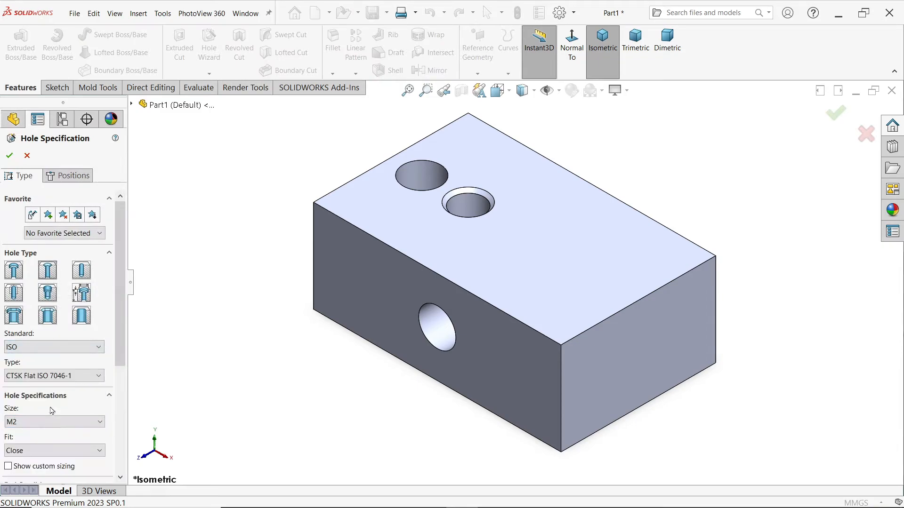
{"action": "left_click", "coordinate": [73, 375]}
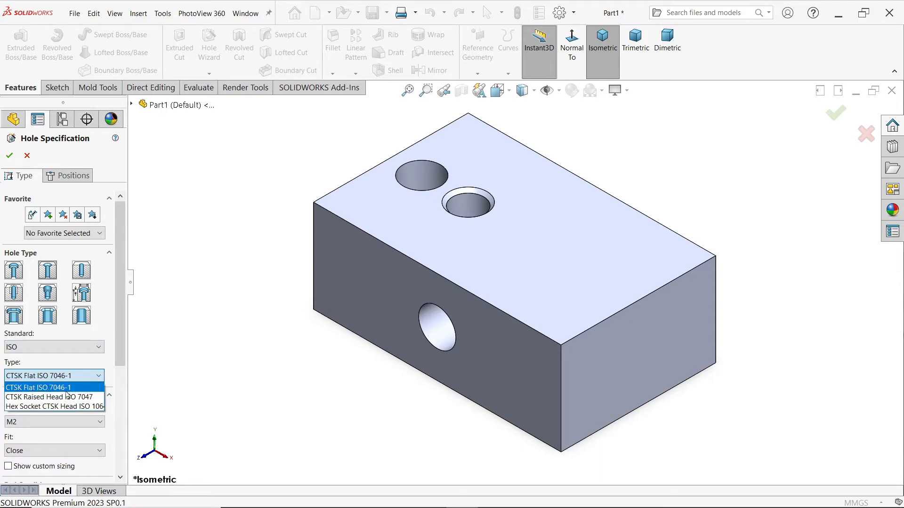
{"action": "left_click", "coordinate": [29, 408]}
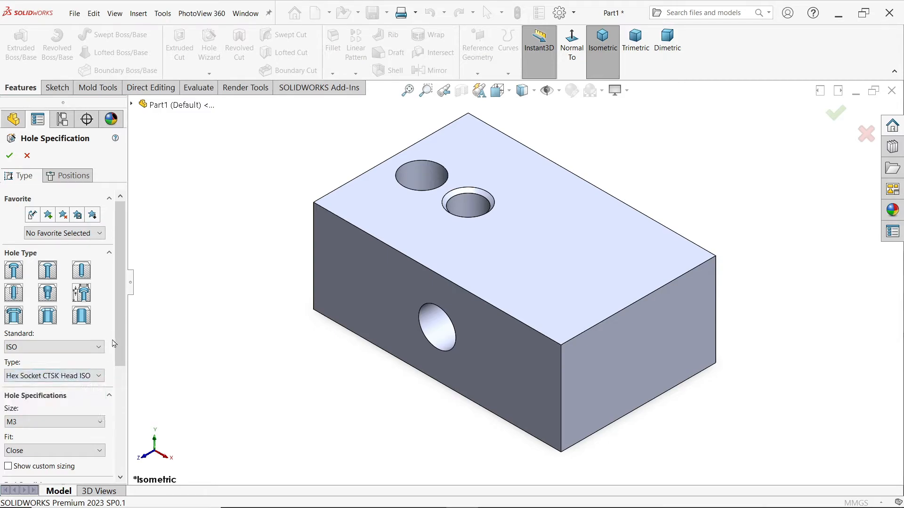
Set the countersink hole's size to M10 and its fit to Normal
{"action": "scroll", "coordinate": [94, 353], "scroll_direction": "down", "scroll_amount": 3}
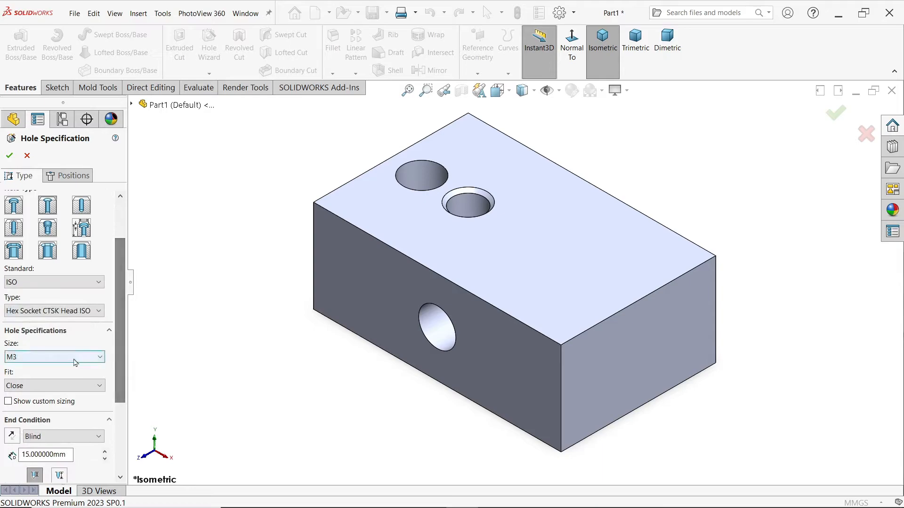
{"action": "left_click", "coordinate": [74, 362]}
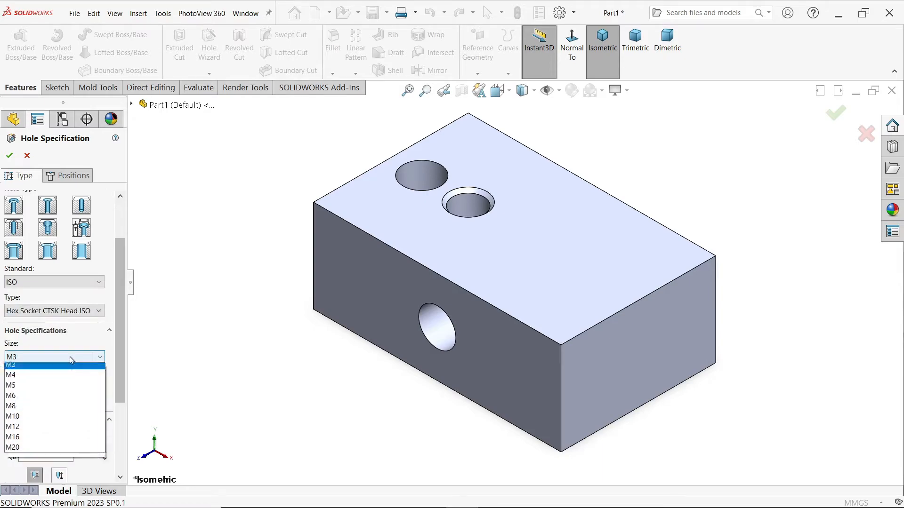
{"action": "left_click", "coordinate": [27, 421]}
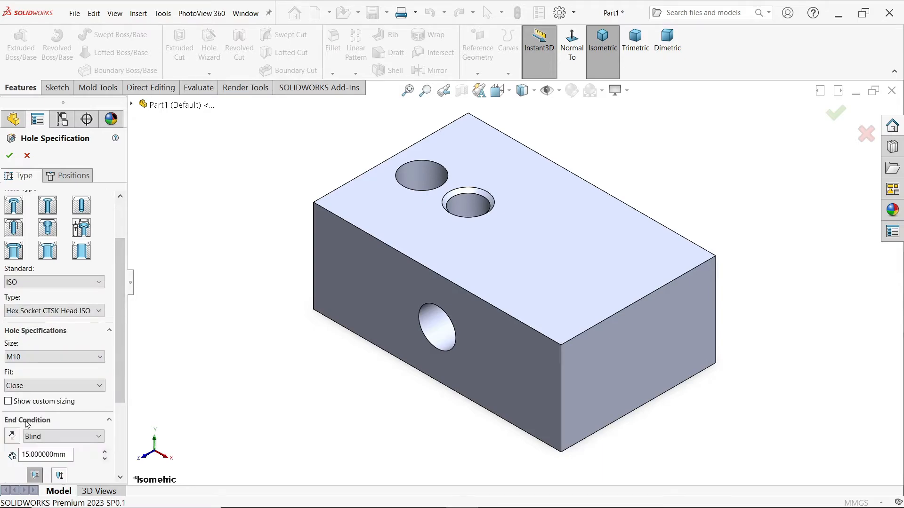
{"action": "left_click", "coordinate": [29, 388]}
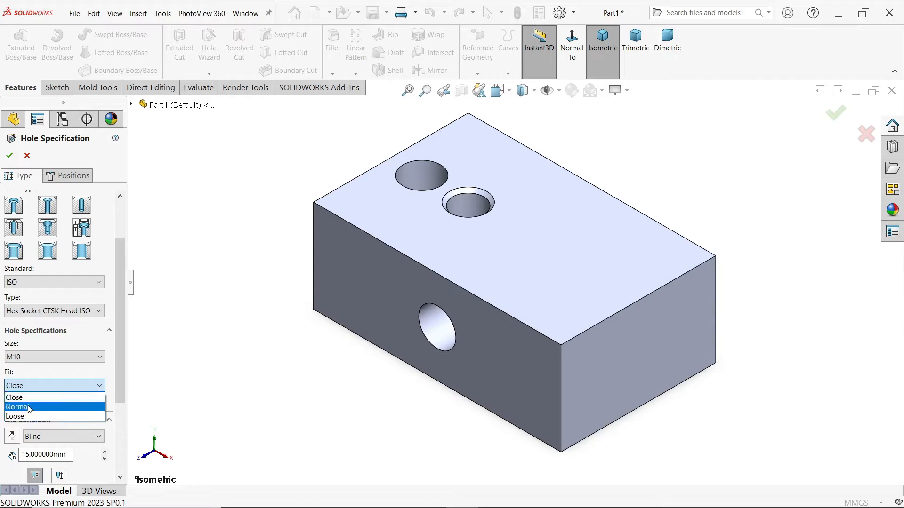
{"action": "left_click", "coordinate": [29, 407]}
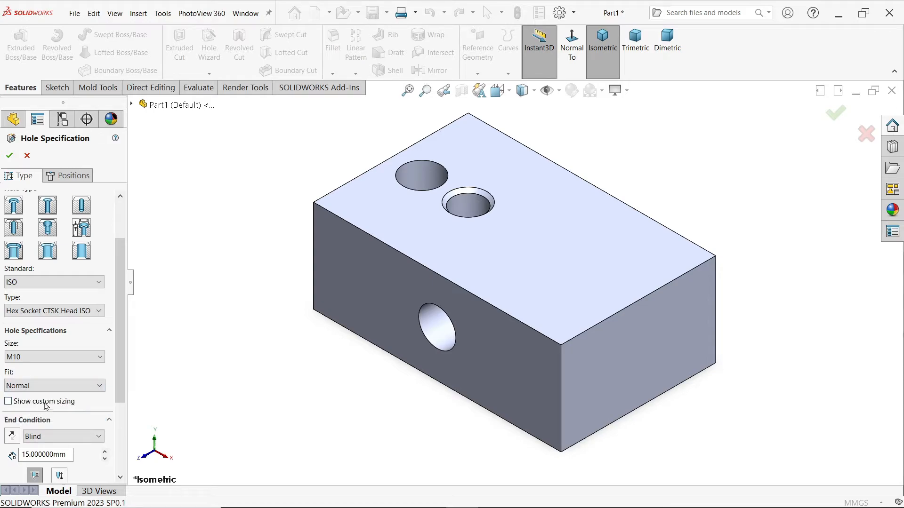
Show the custom sizing and check the through-hole diameter, countersink diameter and angles
{"action": "left_click", "coordinate": [45, 404]}
{"action": "left_click_drag", "start_coordinate": [120, 333], "coordinate": [115, 385]}
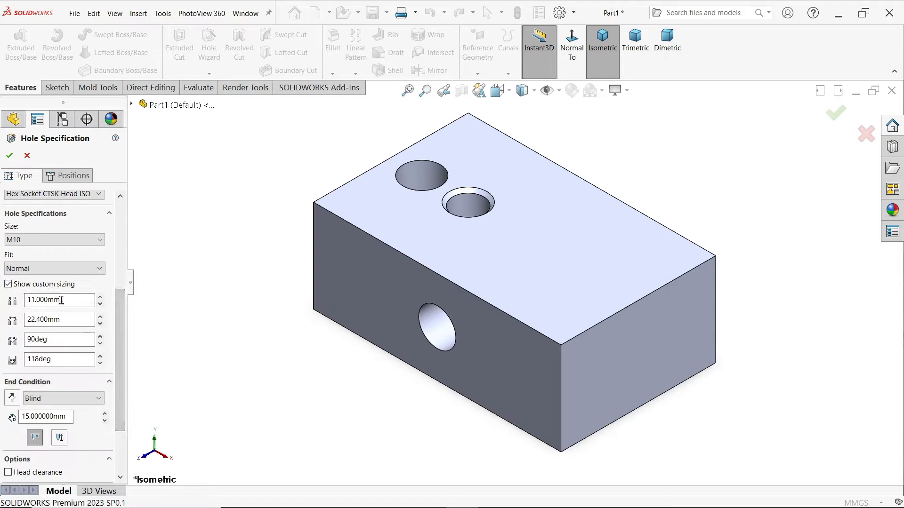
{"action": "left_click_drag", "start_coordinate": [72, 301], "coordinate": [17, 302]}
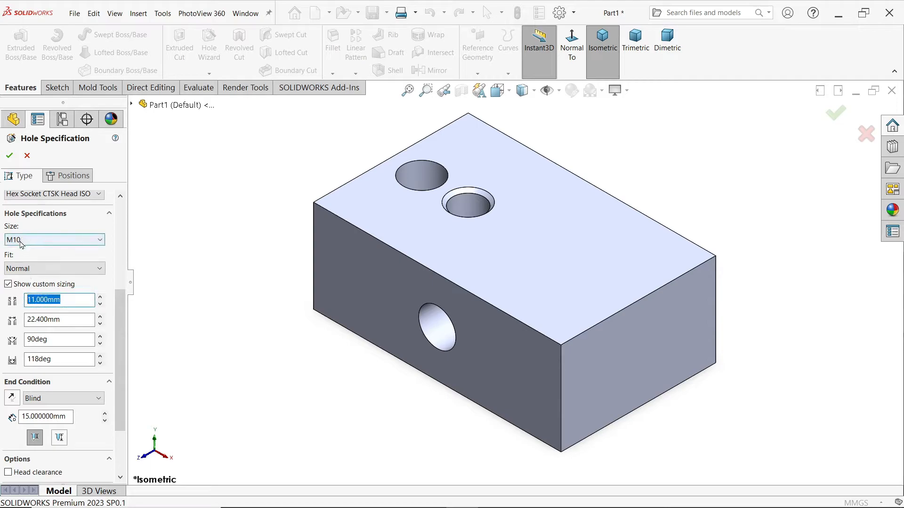
{"action": "left_click", "coordinate": [68, 322]}
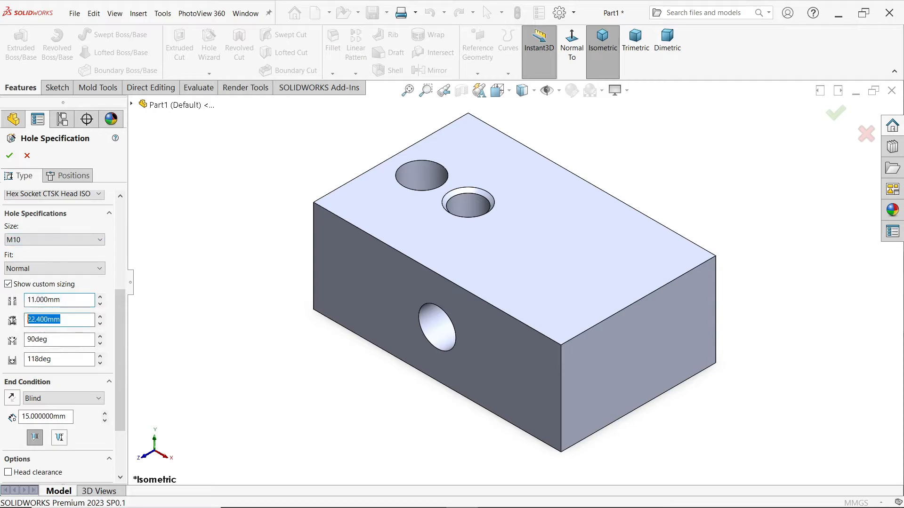
{"action": "left_click", "coordinate": [59, 340]}
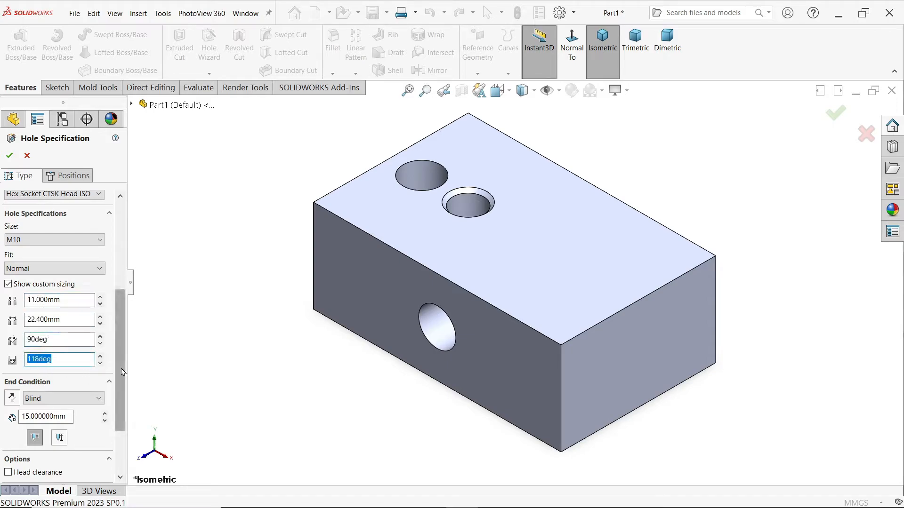
Set the countersink hole's end condition to Through All and leave head clearance off
{"action": "scroll", "coordinate": [88, 374], "scroll_direction": "down", "scroll_amount": 3}
{"action": "left_click_drag", "start_coordinate": [71, 354], "coordinate": [41, 353]}
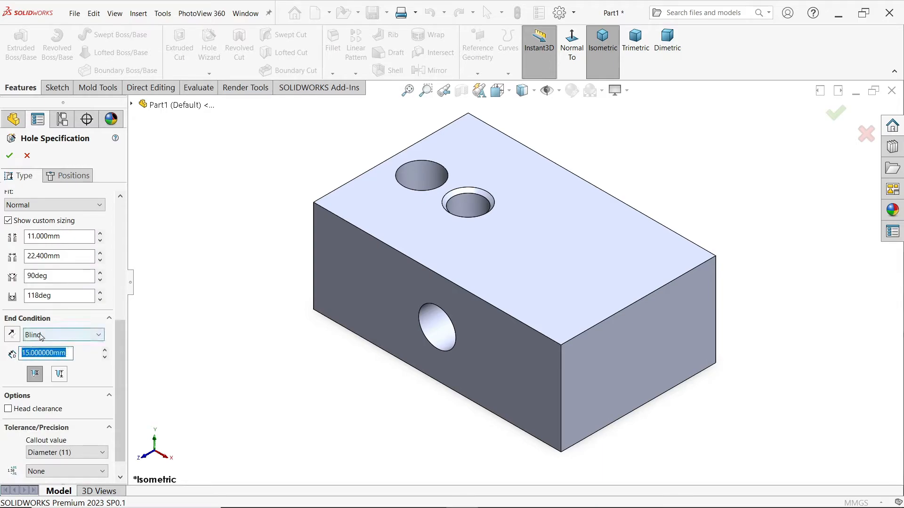
{"action": "left_click", "coordinate": [41, 335]}
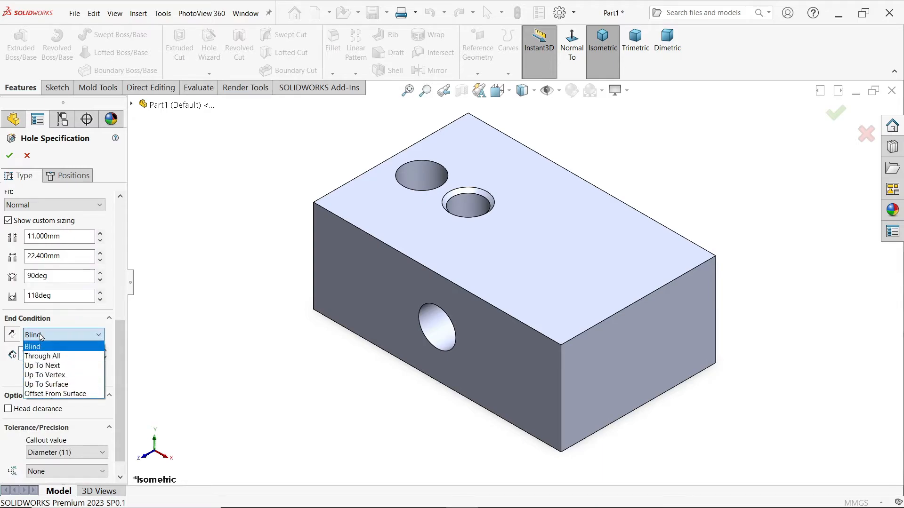
{"action": "left_click", "coordinate": [49, 356]}
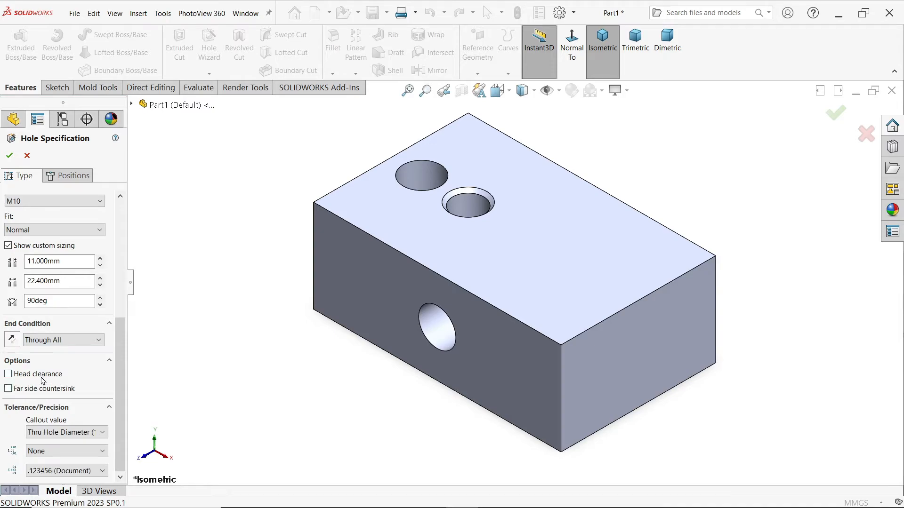
{"action": "left_click", "coordinate": [34, 376]}
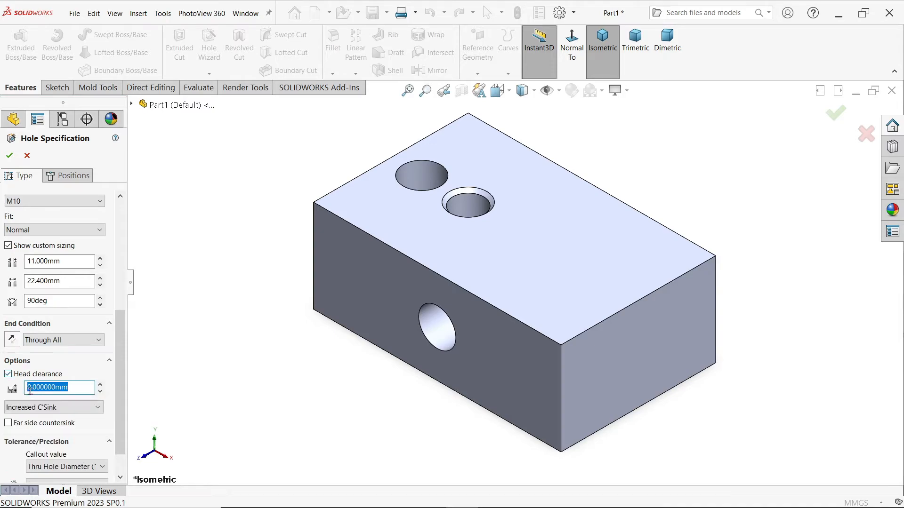
{"action": "left_click", "coordinate": [8, 374]}
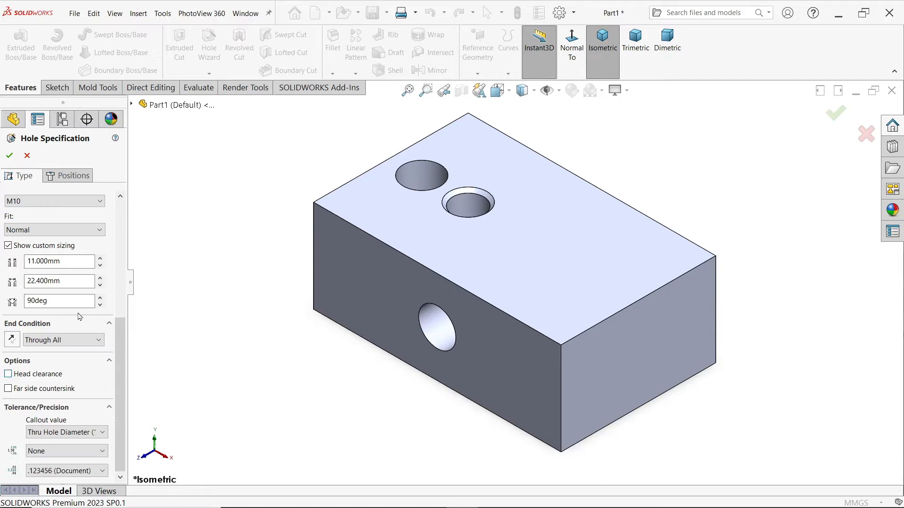
Place the M10 countersink hole on the block's top face, level with the origin and about 5 mm to its right
{"action": "left_click", "coordinate": [74, 177]}
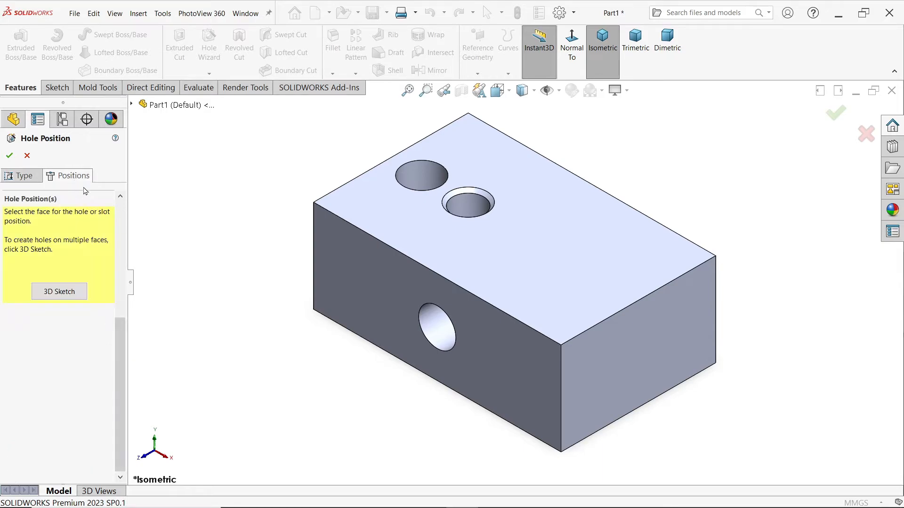
{"action": "left_click", "coordinate": [527, 248]}
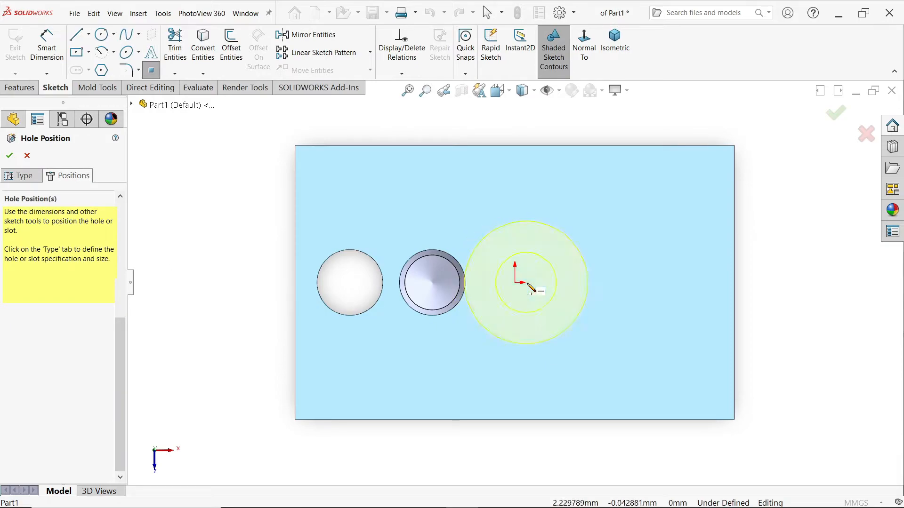
{"action": "left_click", "coordinate": [543, 282]}
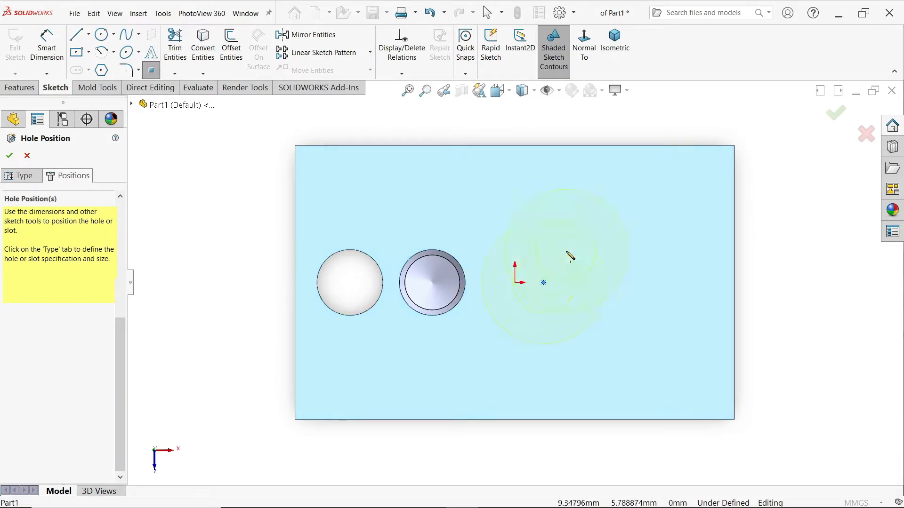
{"action": "key", "text": "Escape"}
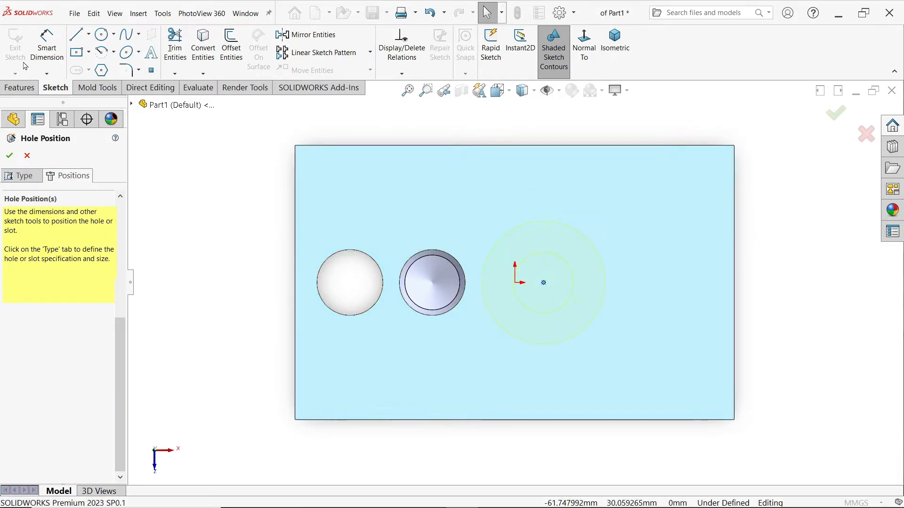
Dimension the M10 hole's centre 5 mm horizontally from the origin
{"action": "left_click", "coordinate": [47, 47]}
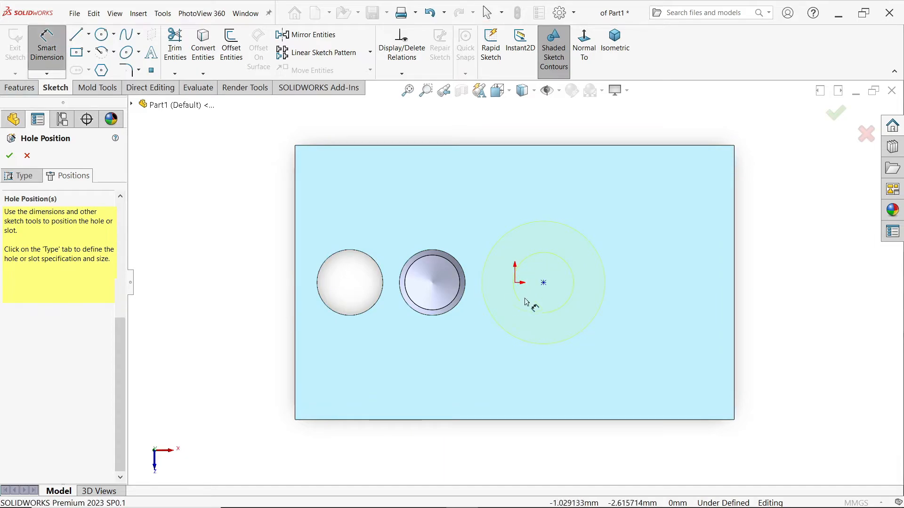
{"action": "left_click", "coordinate": [544, 282]}
{"action": "left_click", "coordinate": [514, 282]}
{"action": "left_click", "coordinate": [532, 222]}
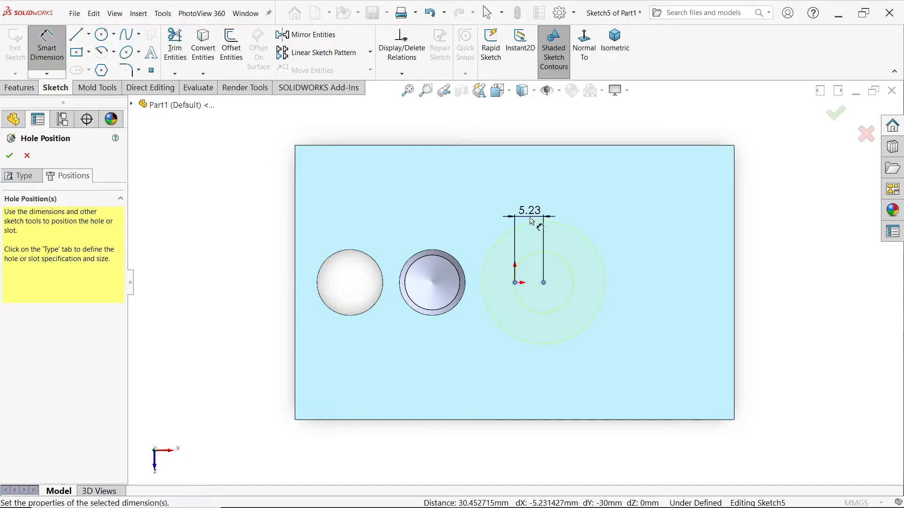
{"action": "type", "text": "5"}
{"action": "left_click", "coordinate": [472, 199]}
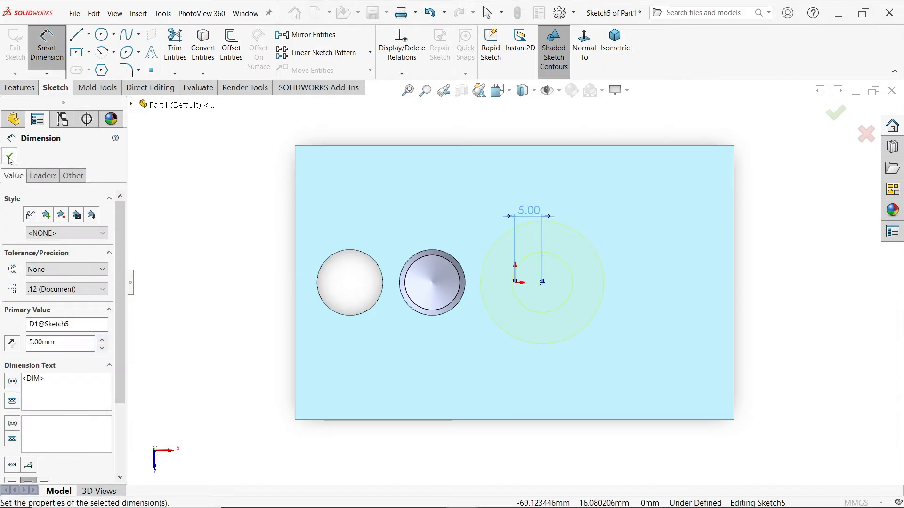
Dimension the M10 hole's centre 25 mm vertically from the block's long front edge and finish the hole feature
{"action": "left_click", "coordinate": [543, 283]}
{"action": "left_click", "coordinate": [548, 421]}
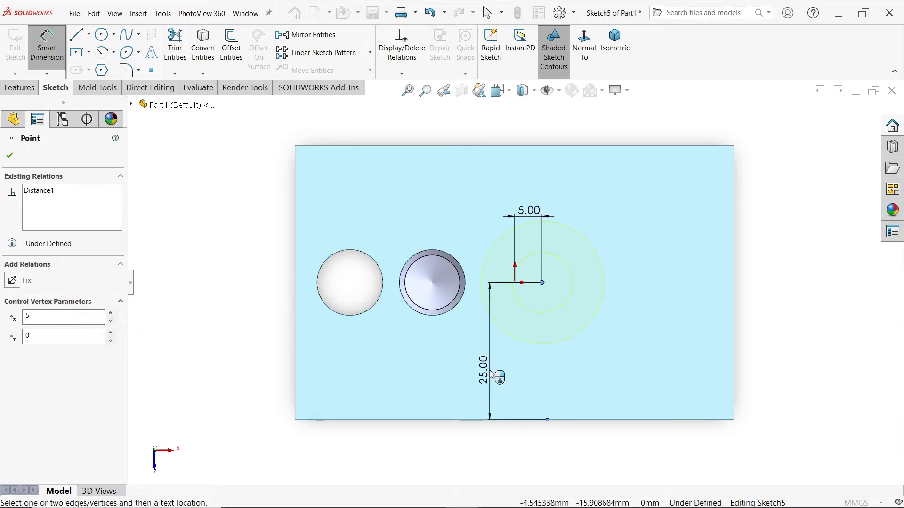
{"action": "left_click", "coordinate": [489, 372]}
{"action": "left_click", "coordinate": [432, 352]}
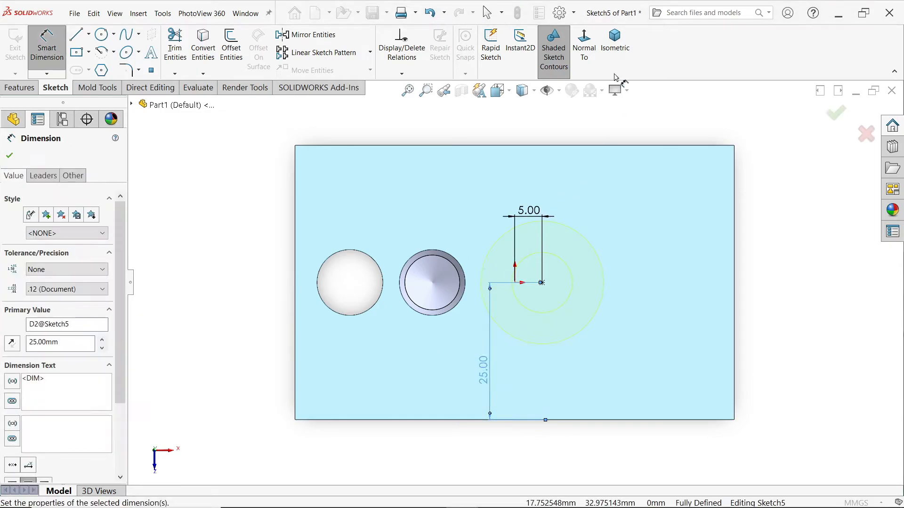
{"action": "left_click", "coordinate": [614, 43]}
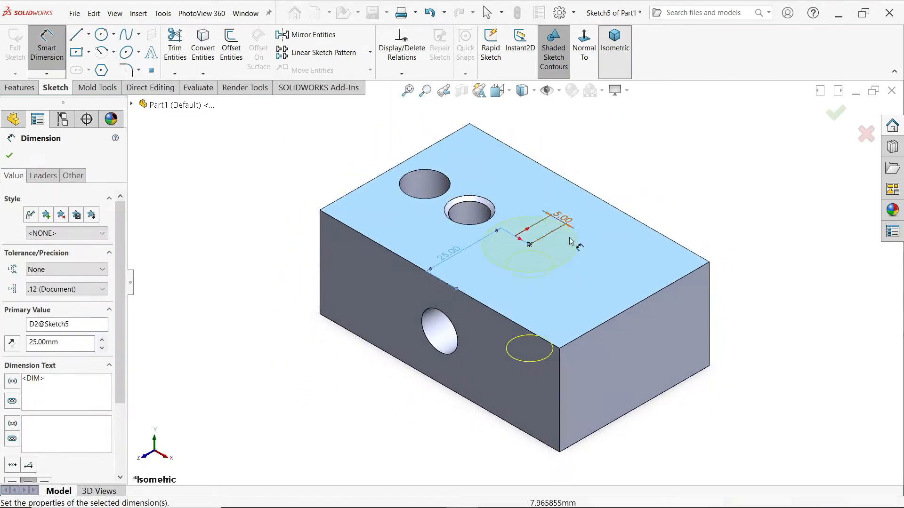
{"action": "left_click", "coordinate": [9, 155]}
{"action": "left_click", "coordinate": [10, 156]}
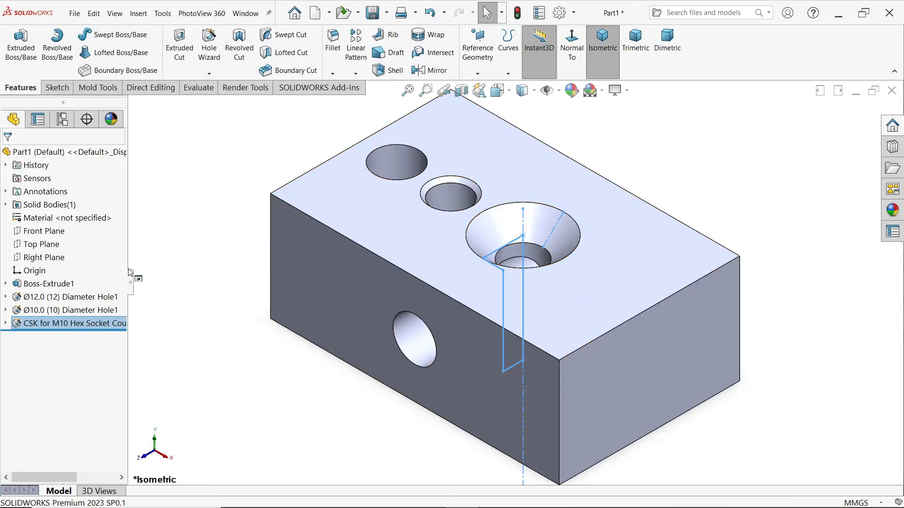
Inspect the block in a section view along the Right Plane and turn the section view off
{"action": "left_click", "coordinate": [49, 263]}
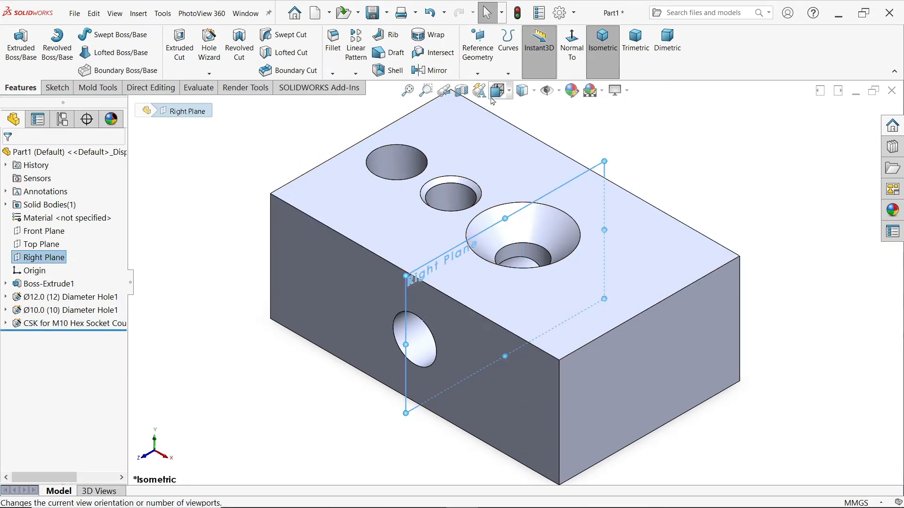
{"action": "left_click", "coordinate": [461, 91]}
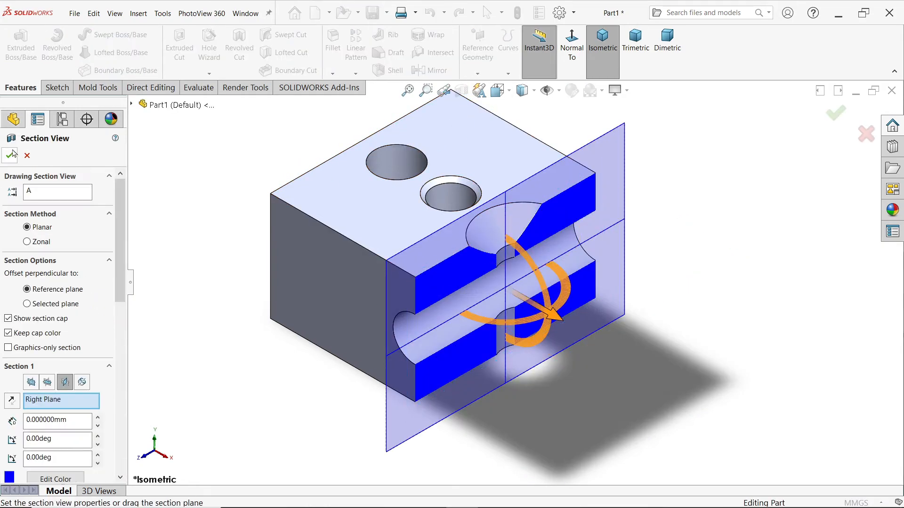
{"action": "left_click", "coordinate": [5, 162]}
{"action": "middle_click_drag", "start_coordinate": [378, 287], "coordinate": [496, 288]}
{"action": "left_click", "coordinate": [461, 90]}
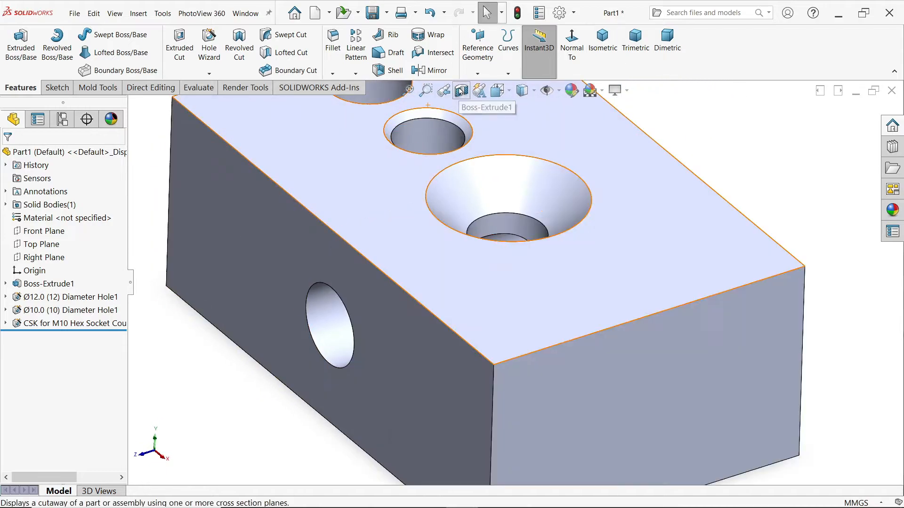
Section the block parallel to the Right Plane at a 5 mm offset and examine the M10 countersink hole
{"action": "left_click", "coordinate": [461, 90]}
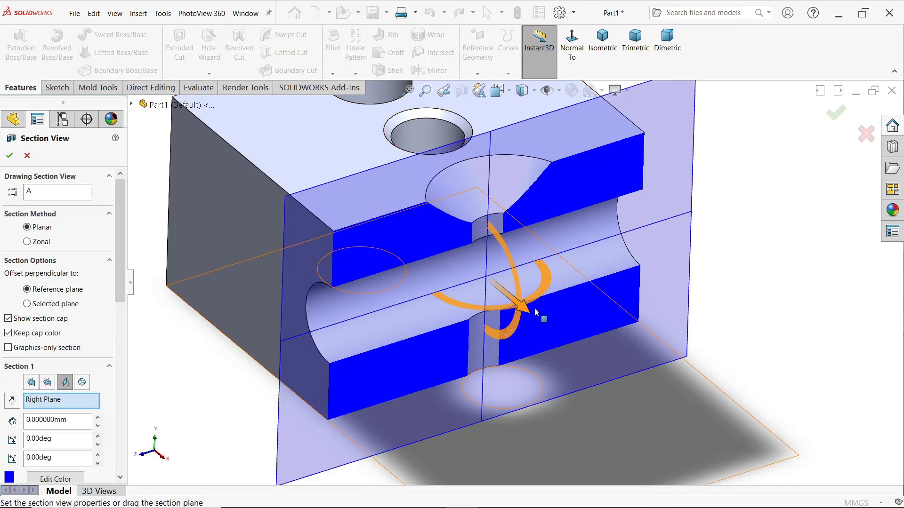
{"action": "left_click_drag", "start_coordinate": [526, 309], "coordinate": [547, 331]}
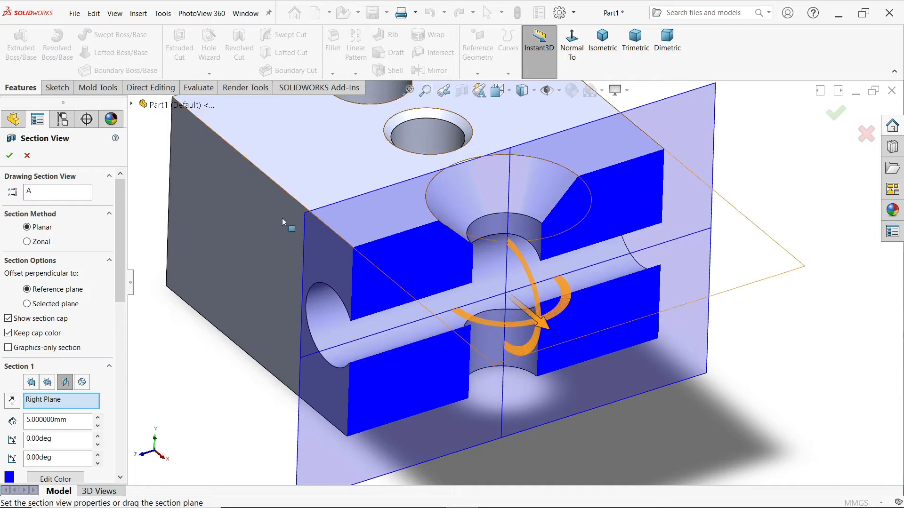
{"action": "left_click", "coordinate": [9, 156]}
{"action": "middle_click_drag", "start_coordinate": [400, 306], "coordinate": [412, 328]}
{"action": "key", "text": "Escape"}
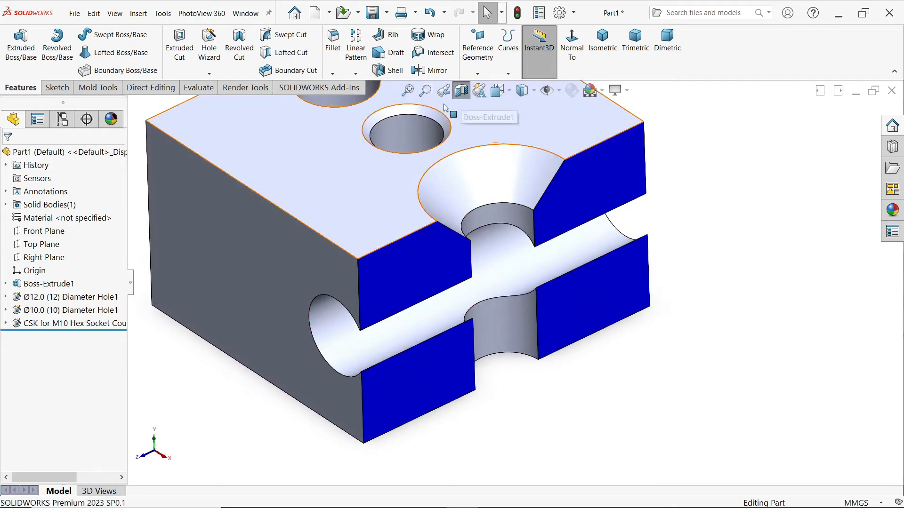
Edit the M10 countersink hole feature to turn on head clearance with the Added C'Bore option
{"action": "left_click", "coordinate": [33, 323]}
{"action": "left_click", "coordinate": [27, 301]}
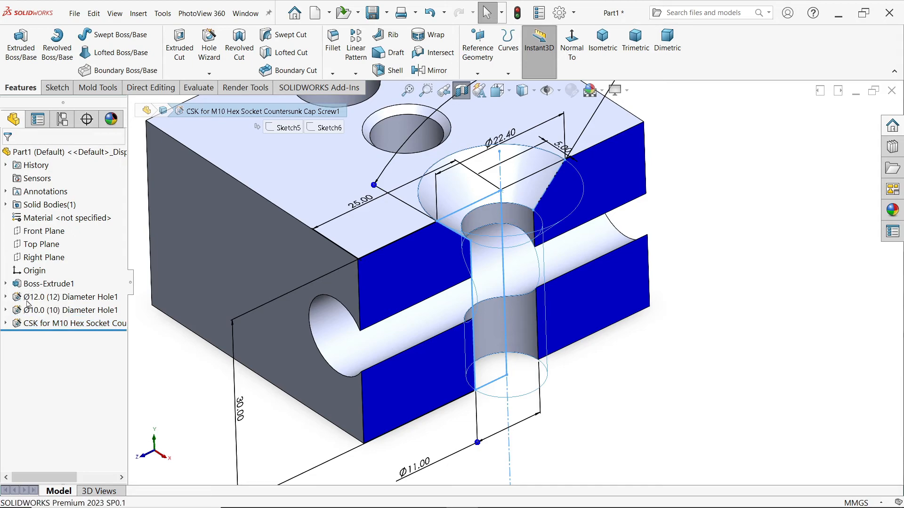
{"action": "left_click_drag", "start_coordinate": [119, 288], "coordinate": [117, 406]}
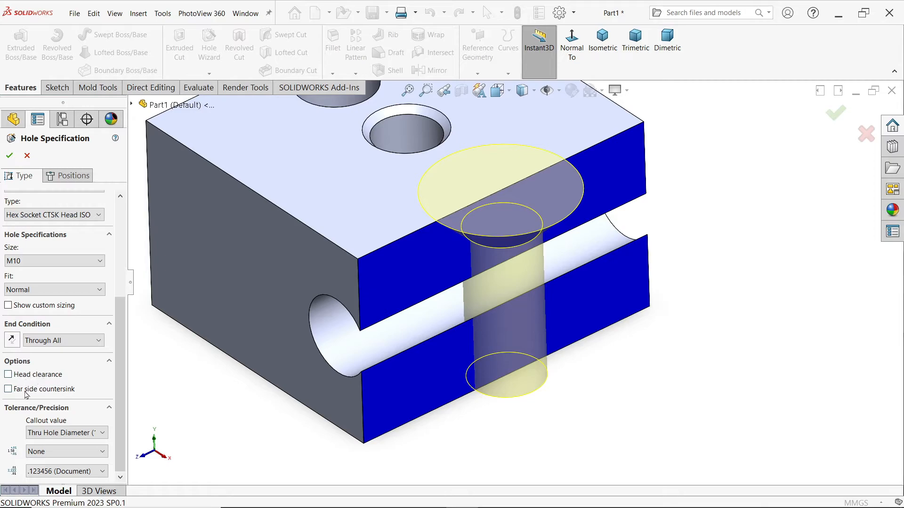
{"action": "left_click", "coordinate": [18, 377]}
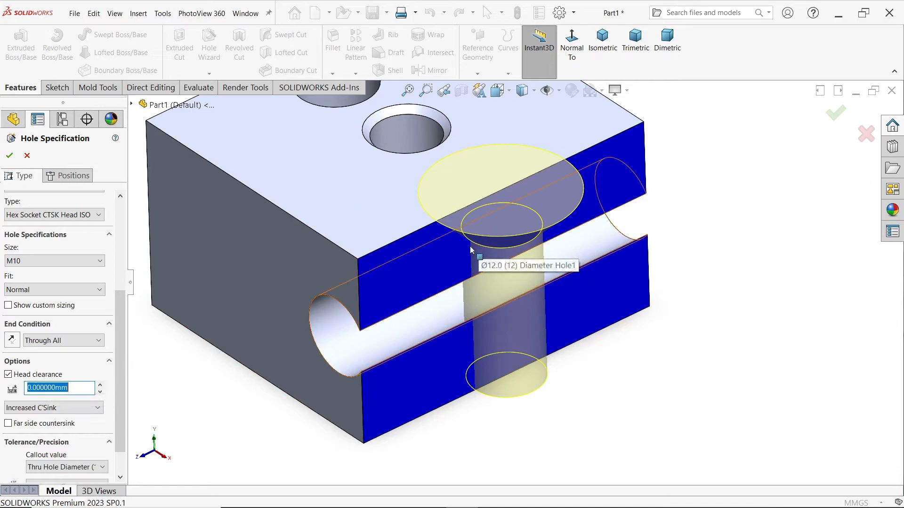
{"action": "left_click", "coordinate": [66, 408]}
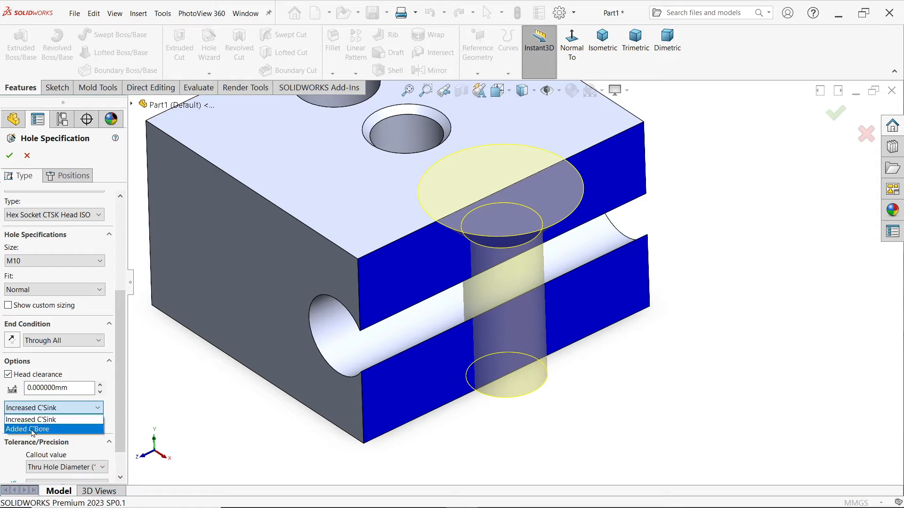
{"action": "left_click", "coordinate": [32, 429]}
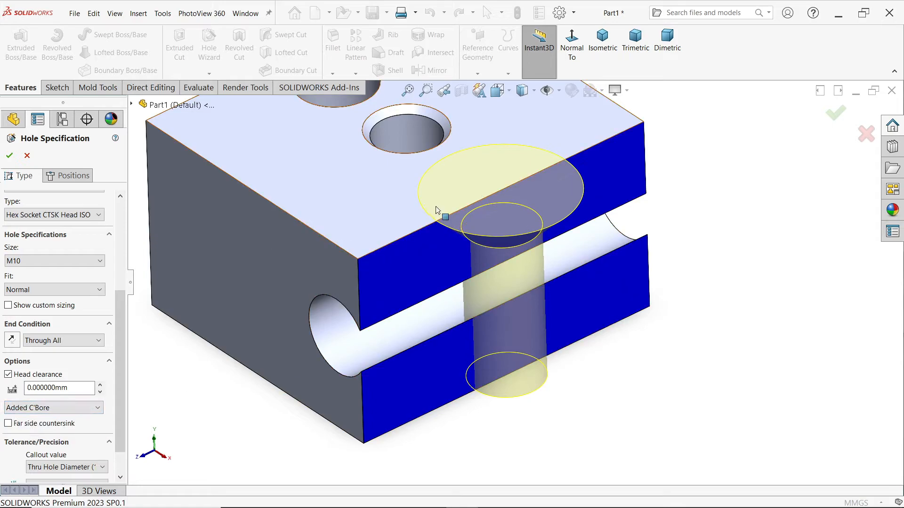
Set the M10 countersink hole's head clearance to 1 mm and check the preview
{"action": "left_click", "coordinate": [76, 389]}
{"action": "type", "text": "1"}
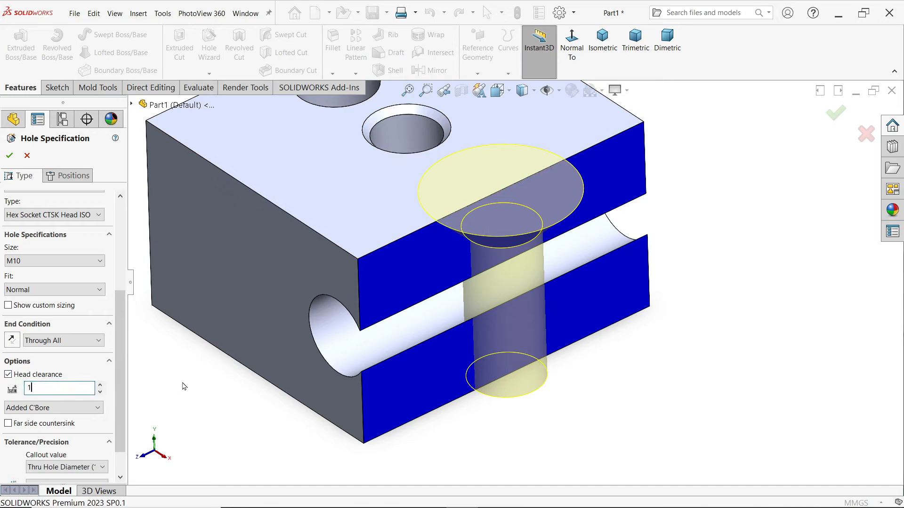
{"action": "key", "text": "Return"}
{"action": "scroll", "coordinate": [514, 232], "scroll_direction": "down", "scroll_amount": 2}
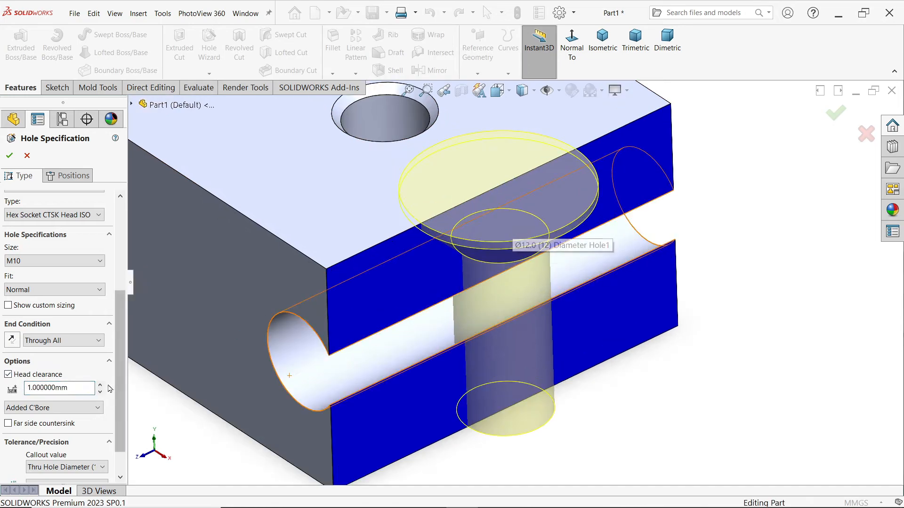
Set the M10 countersink hole's head clearance to 2 mm, apply the edit and turn off the section view
{"action": "left_click", "coordinate": [59, 387]}
{"action": "type", "text": "1"}
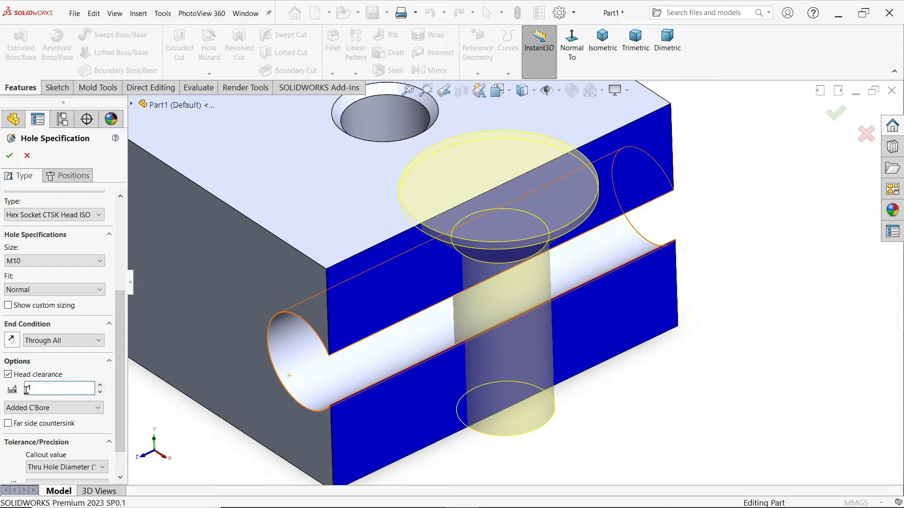
{"action": "type", "text": "2"}
{"action": "key", "text": "Return"}
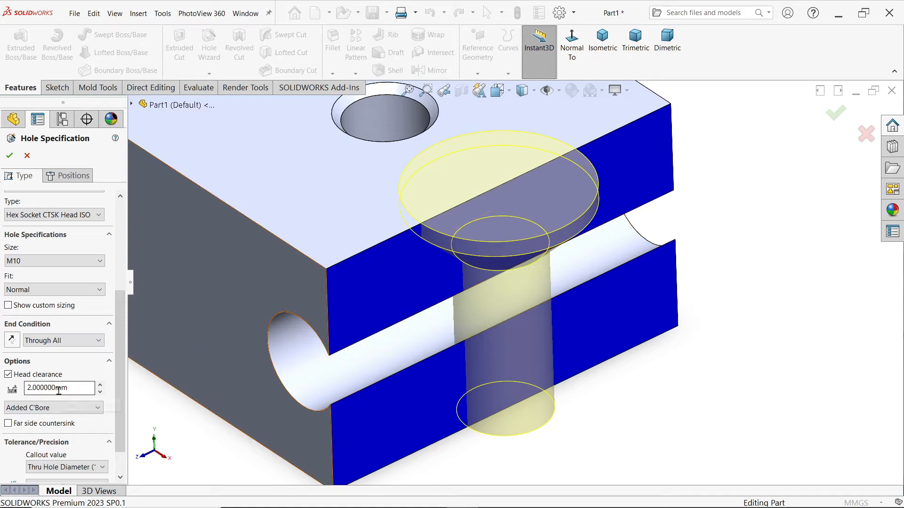
{"action": "left_click", "coordinate": [6, 154]}
{"action": "key", "text": "f"}
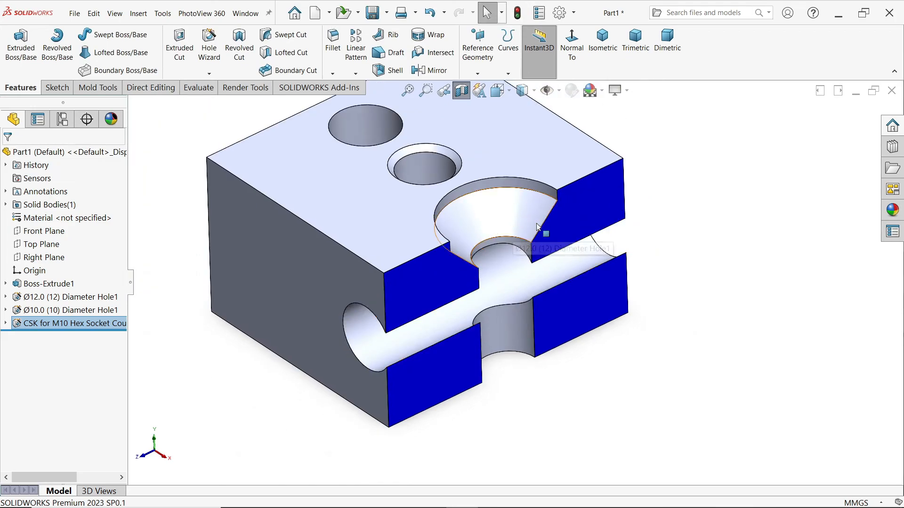
{"action": "left_click", "coordinate": [460, 96]}
{"action": "middle_click_drag", "start_coordinate": [462, 222], "coordinate": [458, 255]}
Start a Hole Wizard counterbore hole using the ANSI Metric standard and the Hex Cap Screw type
{"action": "left_click", "coordinate": [210, 52]}
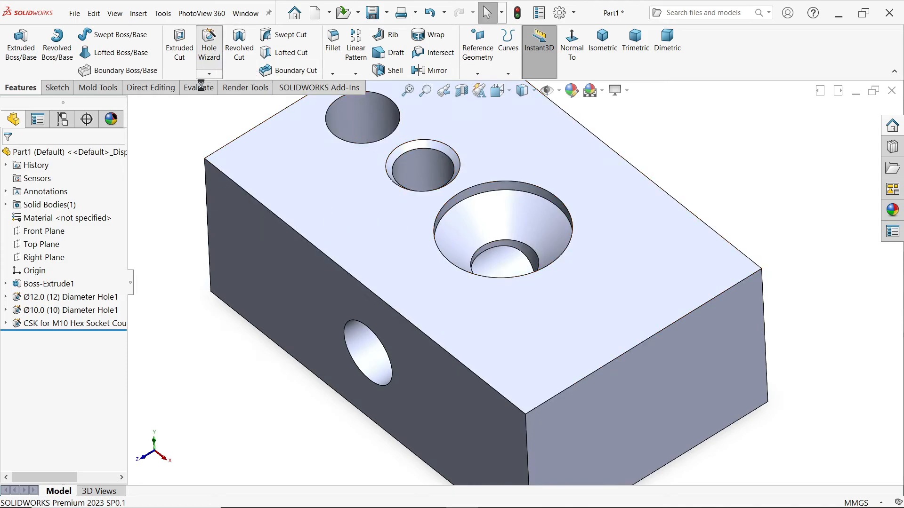
{"action": "left_click", "coordinate": [16, 275]}
{"action": "left_click", "coordinate": [52, 347]}
{"action": "scroll", "coordinate": [48, 374], "scroll_direction": "up", "scroll_amount": 1}
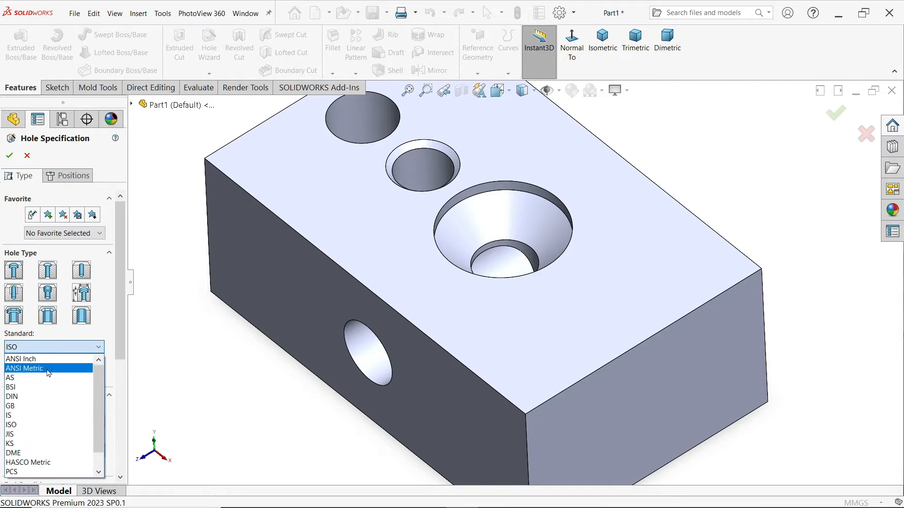
{"action": "left_click", "coordinate": [48, 370]}
{"action": "left_click", "coordinate": [65, 375]}
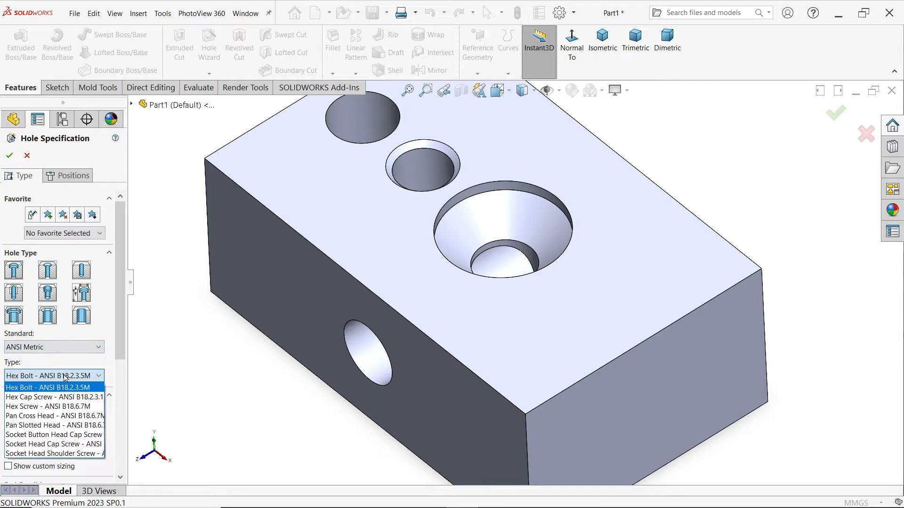
{"action": "left_click", "coordinate": [65, 376]}
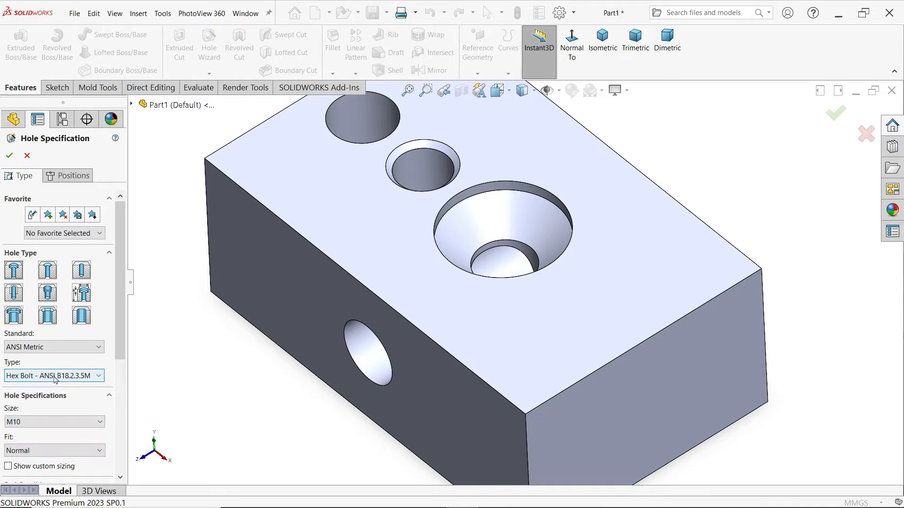
{"action": "left_click", "coordinate": [55, 376]}
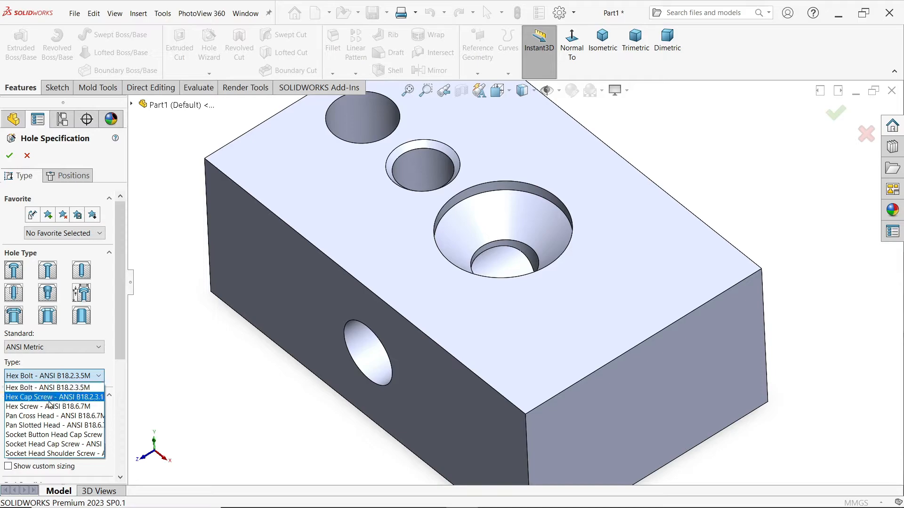
{"action": "left_click", "coordinate": [50, 400]}
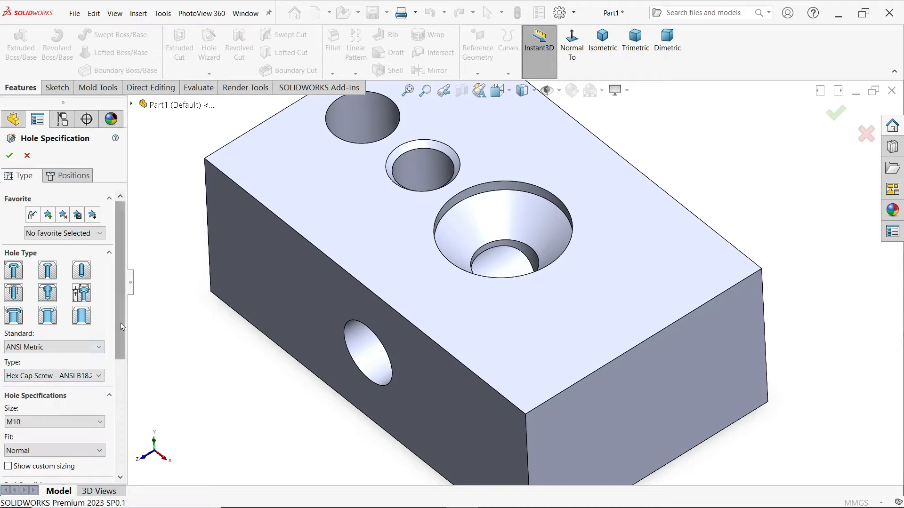
Set the counterbore hole's size to M8 and its fit to Close
{"action": "scroll", "coordinate": [71, 339], "scroll_direction": "down", "scroll_amount": 3}
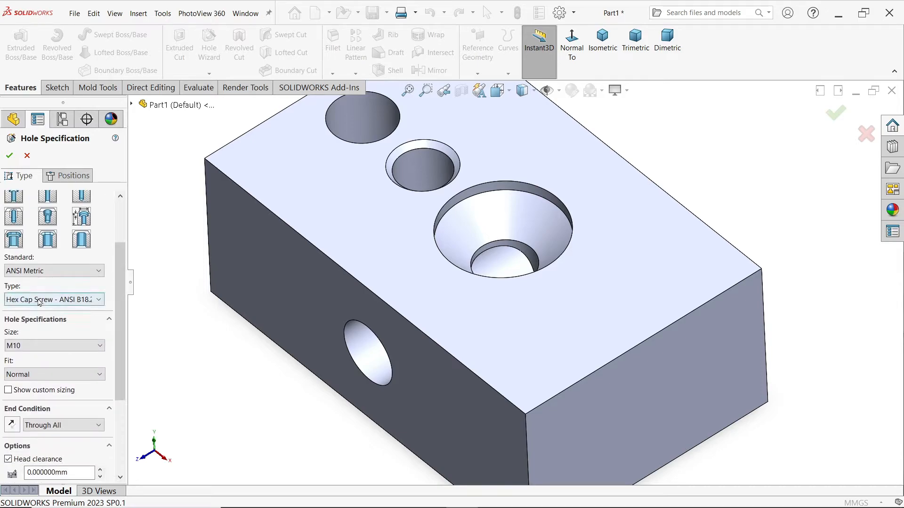
{"action": "left_click", "coordinate": [40, 347]}
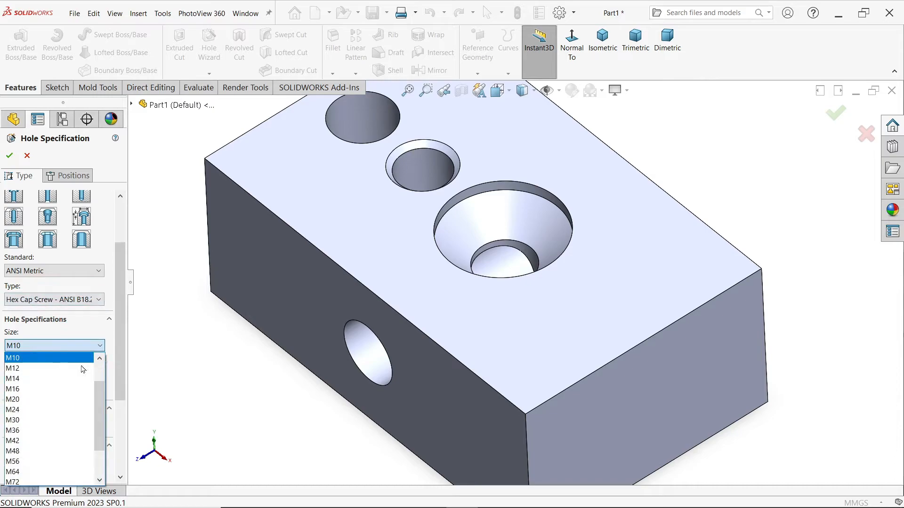
{"action": "scroll", "coordinate": [57, 369], "scroll_direction": "up", "scroll_amount": 1}
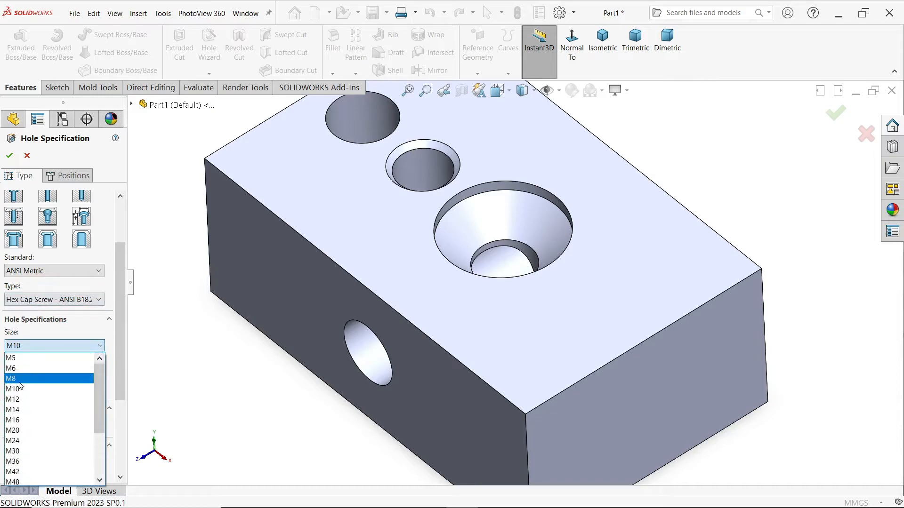
{"action": "left_click", "coordinate": [20, 380]}
{"action": "left_click", "coordinate": [63, 375]}
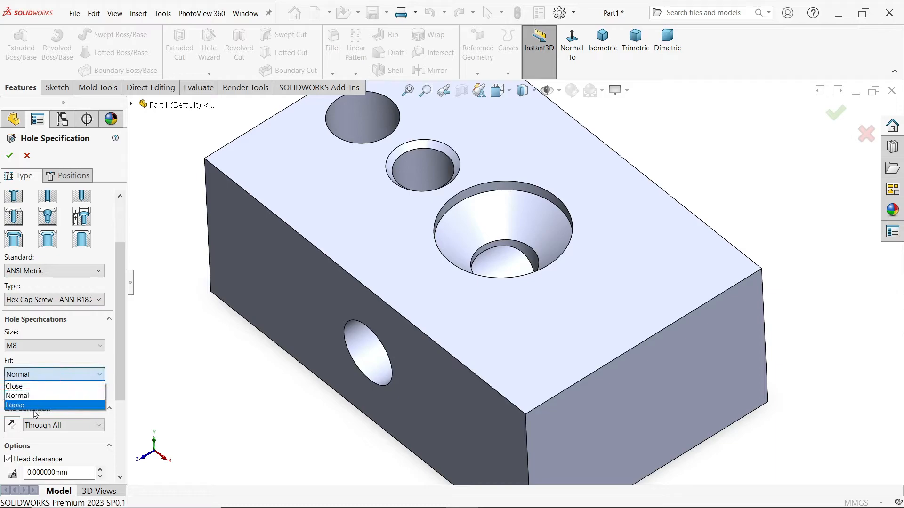
{"action": "left_click", "coordinate": [34, 387]}
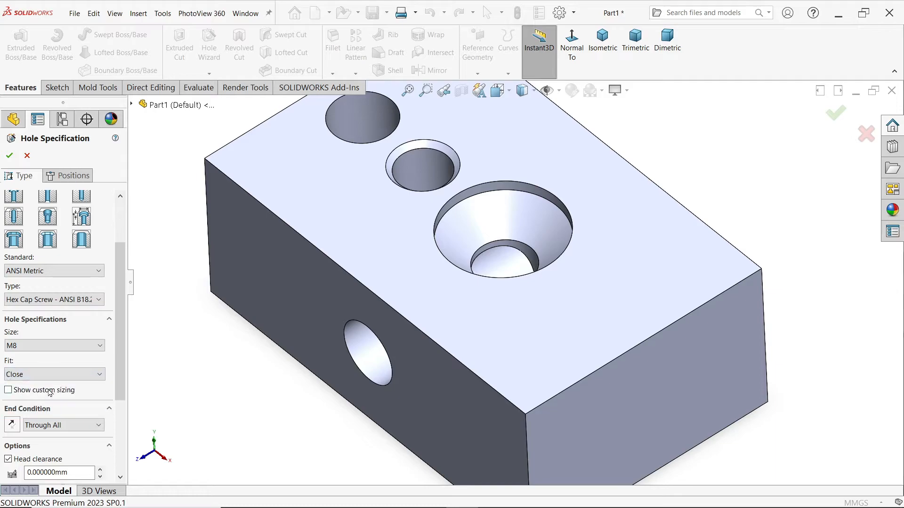
Show the custom sizing and check the through-hole diameter, counterbore diameter and counterbore depth
{"action": "left_click", "coordinate": [56, 389]}
{"action": "left_click_drag", "start_coordinate": [115, 339], "coordinate": [123, 379]}
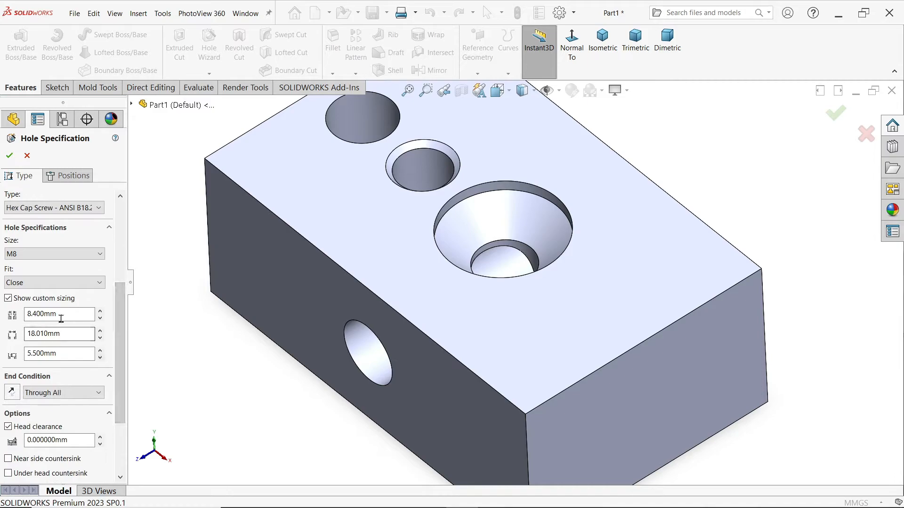
{"action": "left_click_drag", "start_coordinate": [61, 316], "coordinate": [27, 314]}
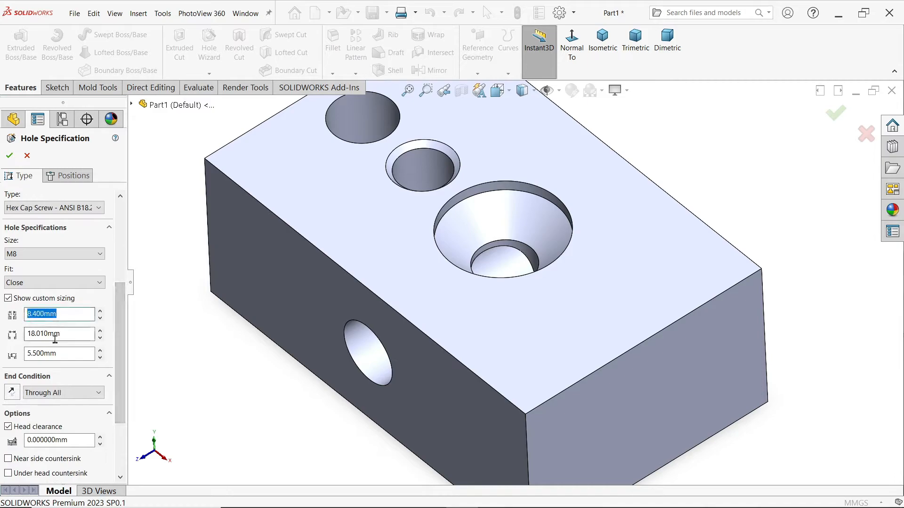
{"action": "key", "text": "Tab"}
{"action": "left_click_drag", "start_coordinate": [68, 358], "coordinate": [27, 354]}
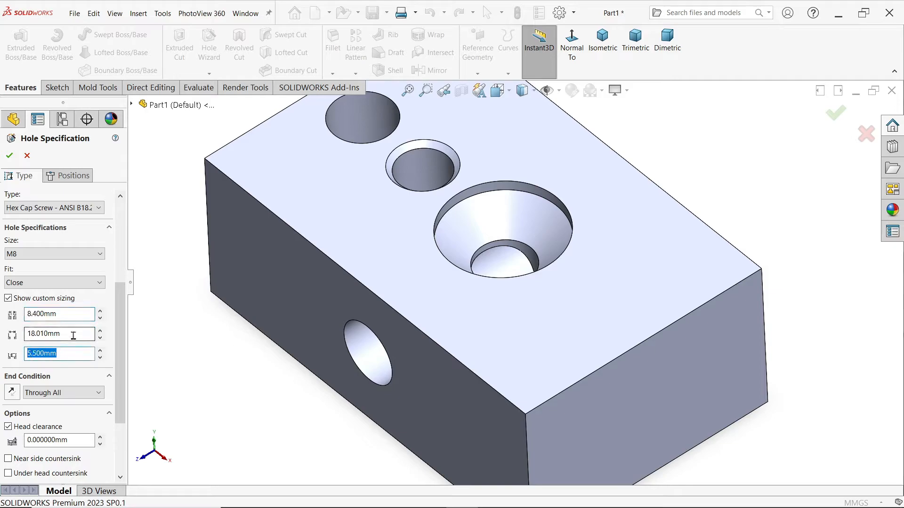
{"action": "left_click_drag", "start_coordinate": [73, 335], "coordinate": [43, 335]}
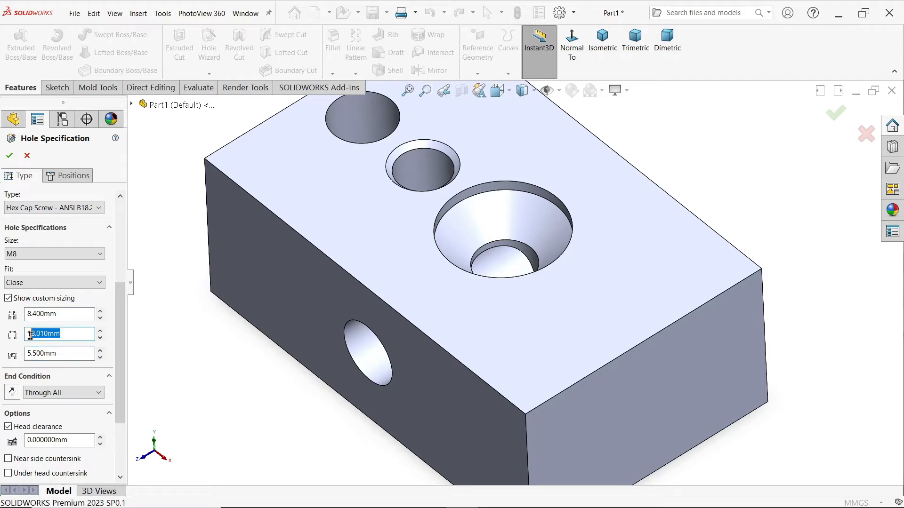
Set the M8 counterbore hole's end condition to Up To Next, after checking its custom sizing
{"action": "left_click_drag", "start_coordinate": [68, 356], "coordinate": [12, 354]}
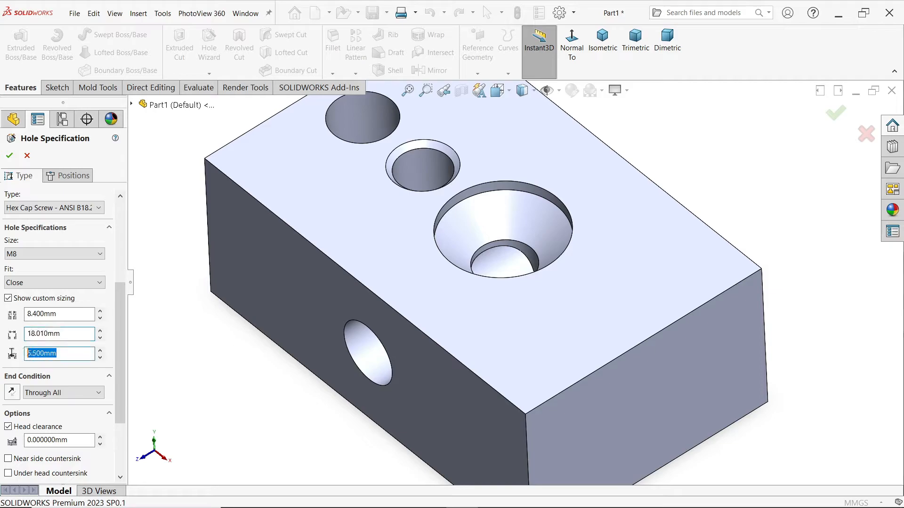
{"action": "left_click_drag", "start_coordinate": [77, 316], "coordinate": [27, 314]}
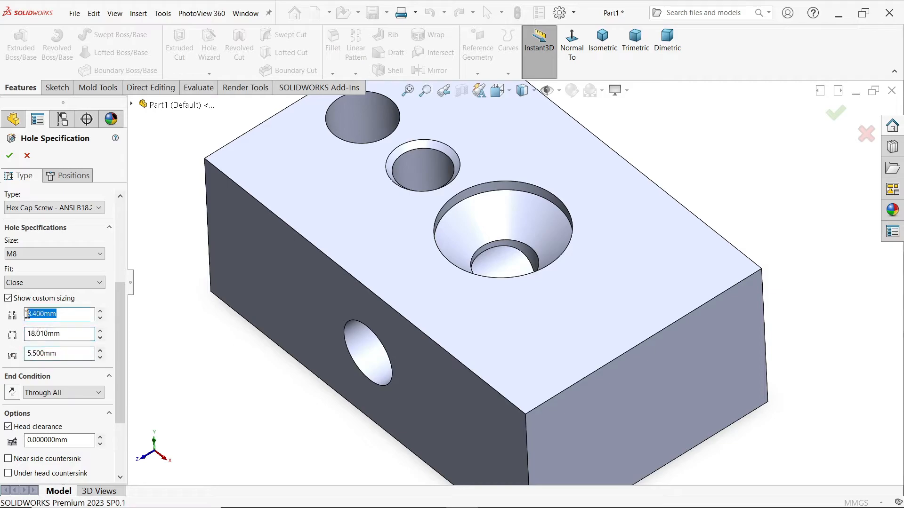
{"action": "left_click", "coordinate": [59, 393]}
{"action": "left_click", "coordinate": [64, 392]}
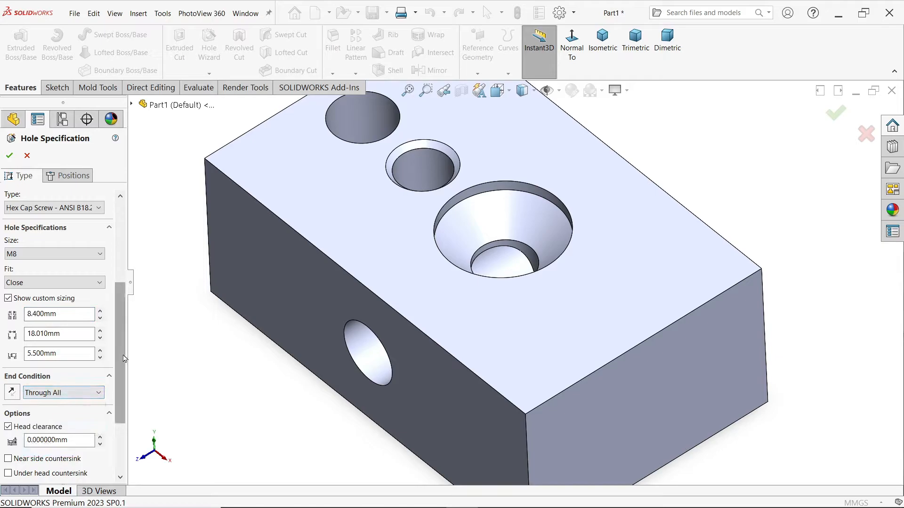
{"action": "scroll", "coordinate": [101, 372], "scroll_direction": "down", "scroll_amount": 4}
{"action": "left_click", "coordinate": [89, 295]}
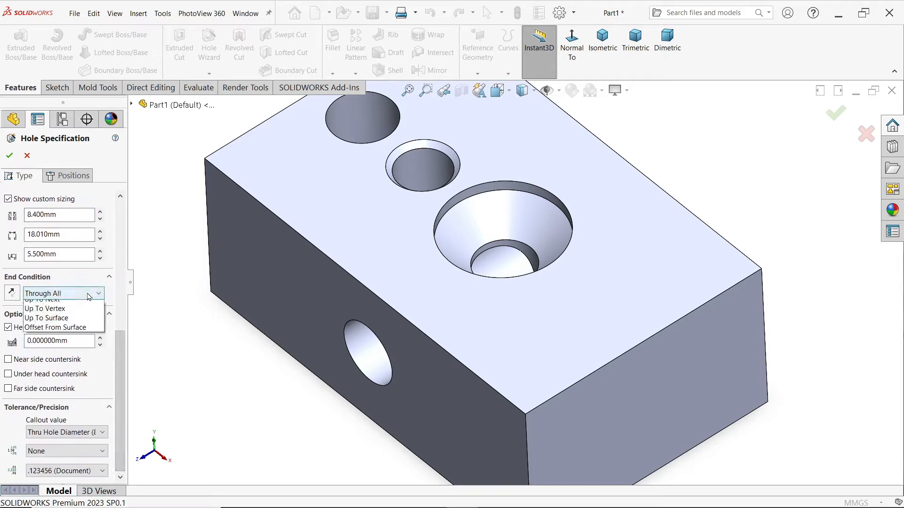
{"action": "left_click", "coordinate": [65, 325]}
{"action": "middle_click_drag", "start_coordinate": [323, 396], "coordinate": [345, 236]}
{"action": "middle_click_drag", "start_coordinate": [506, 282], "coordinate": [498, 244]}
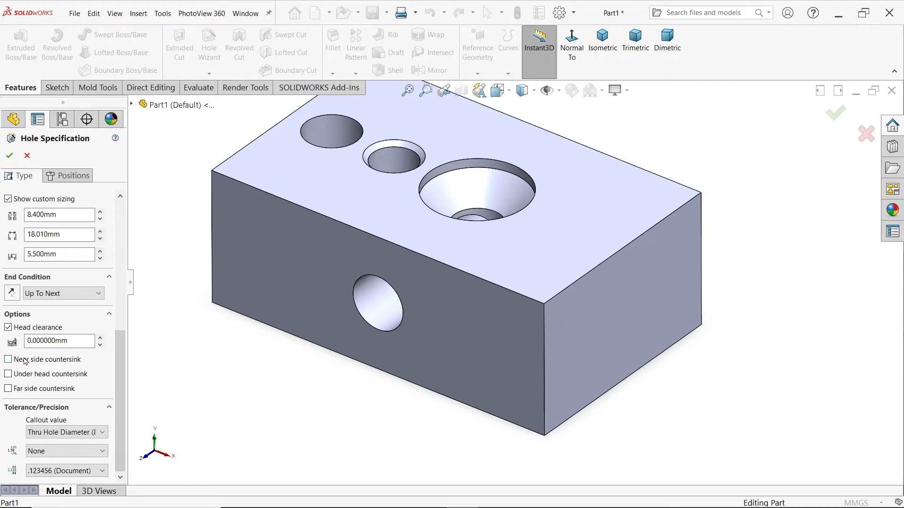
Enable a near side countersink on the M8 counterbore hole and set its diameter to 20 mm
{"action": "left_click", "coordinate": [8, 360]}
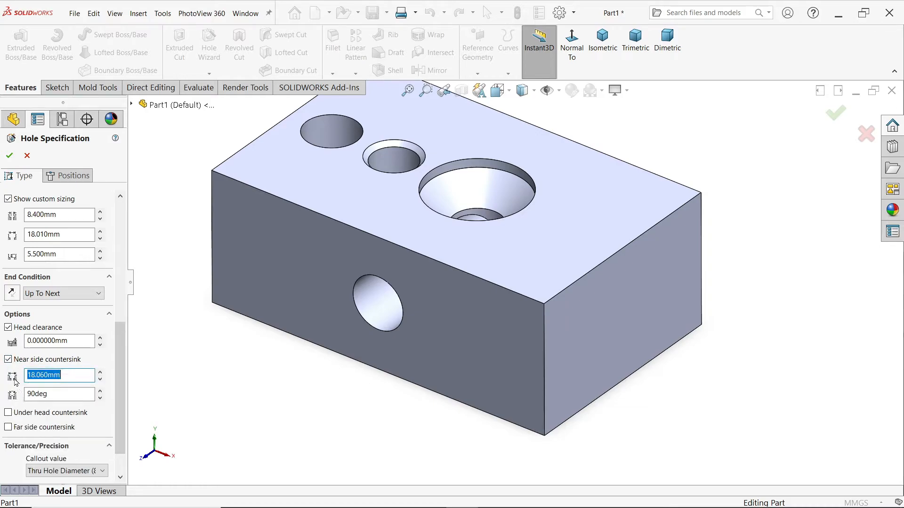
{"action": "left_click_drag", "start_coordinate": [72, 375], "coordinate": [20, 375]}
{"action": "type", "text": "20"}
{"action": "key", "text": "Return"}
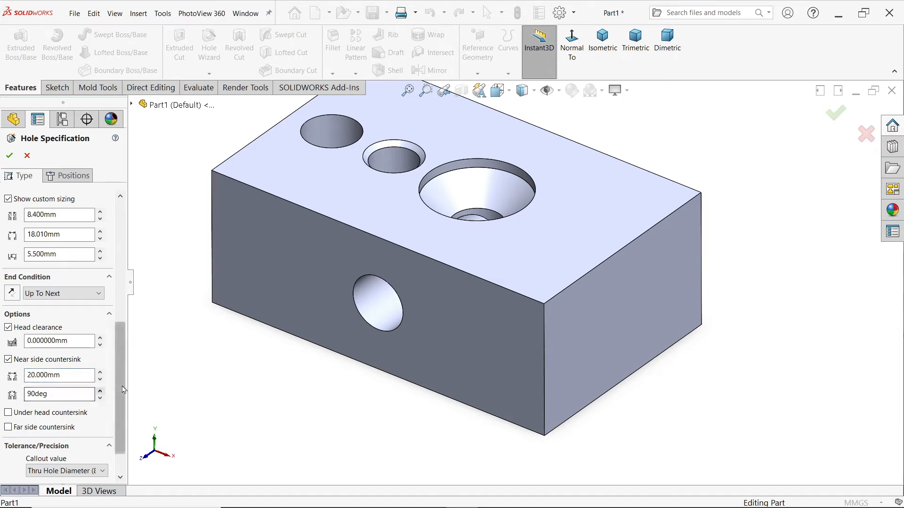
Place the counterbore hole on the block's top face, about 28 mm from the origin and in line with the other holes, and apply it
{"action": "left_click", "coordinate": [73, 177]}
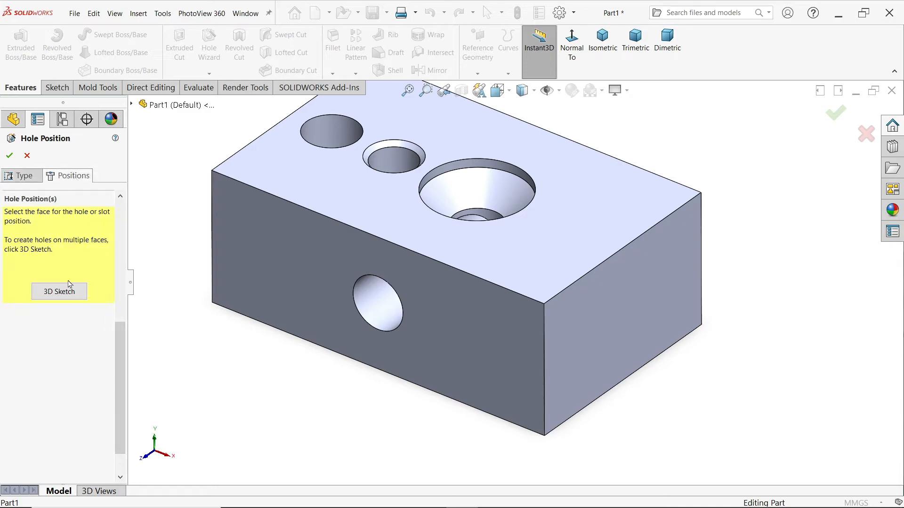
{"action": "left_click", "coordinate": [581, 227]}
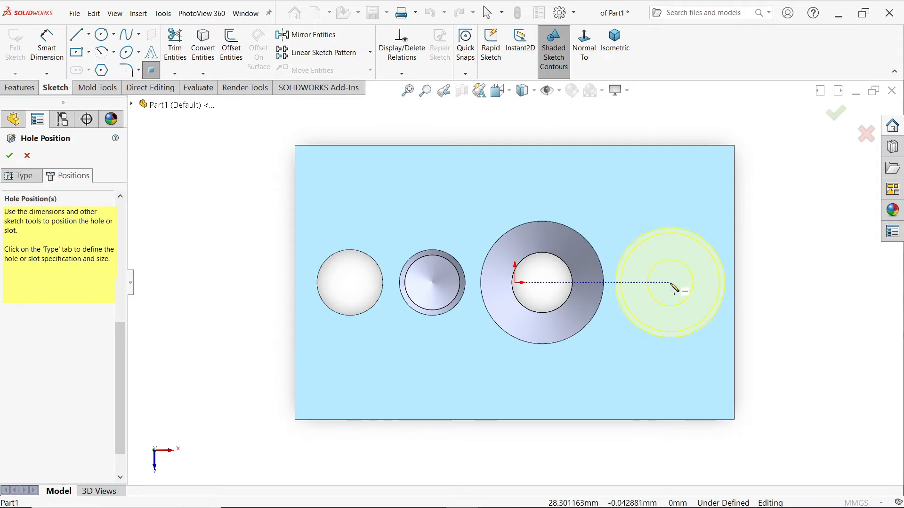
{"action": "left_click", "coordinate": [670, 283]}
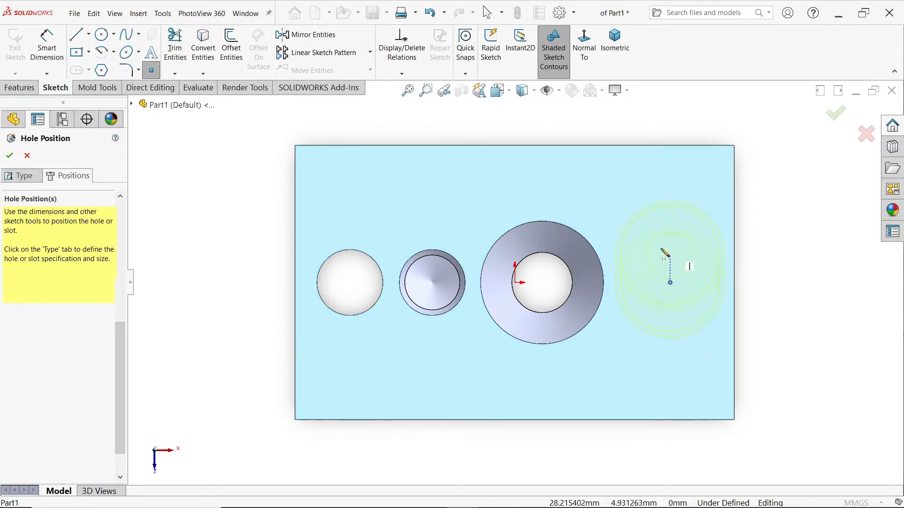
{"action": "key", "text": "Escape"}
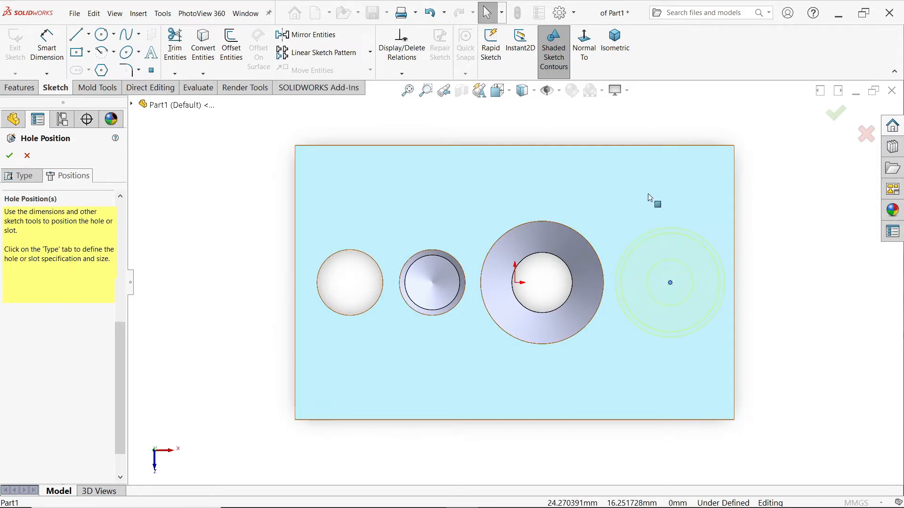
{"action": "left_click", "coordinate": [615, 41]}
{"action": "key", "text": "Return"}
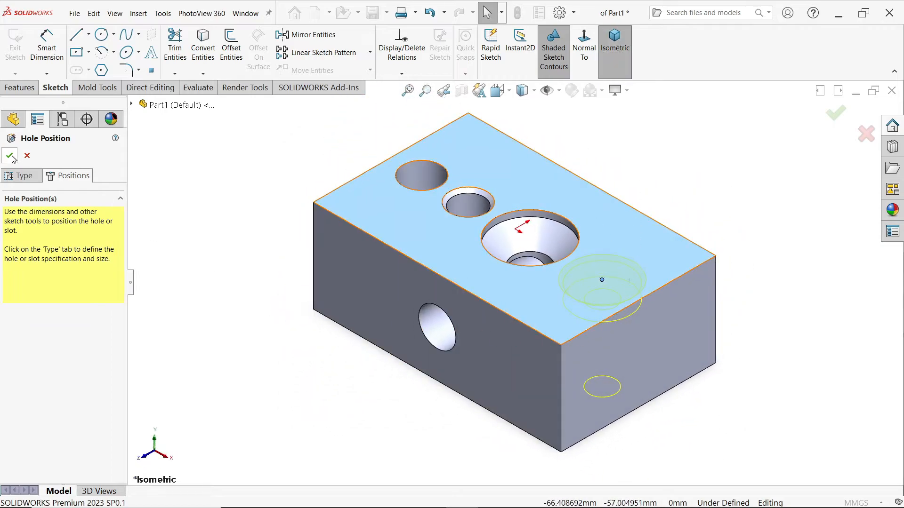
{"action": "scroll", "coordinate": [657, 315], "scroll_direction": "down", "scroll_amount": 2}
{"action": "middle_click", "coordinate": [617, 318]}
{"action": "mouse_move", "coordinate": [617, 318]}
{"action": "middle_mouse_down"}
{"action": "mouse_move", "coordinate": [611, 451]}
{"action": "mouse_move", "coordinate": [608, 113]}
{"action": "mouse_move", "coordinate": [601, 303]}
{"action": "mouse_move", "coordinate": [593, 262]}
{"action": "mouse_move", "coordinate": [609, 320]}
{"action": "middle_mouse_up"}
{"action": "left_click", "coordinate": [599, 65]}
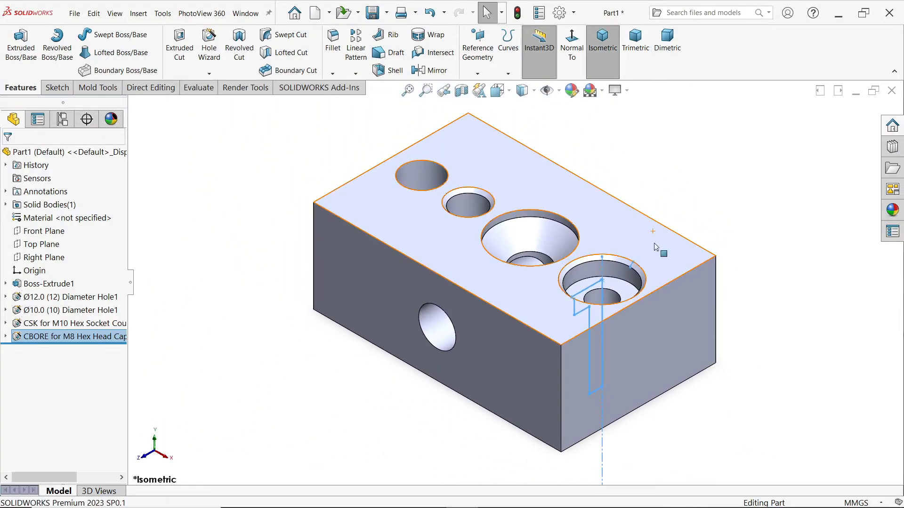
{"action": "left_click", "coordinate": [413, 268]}
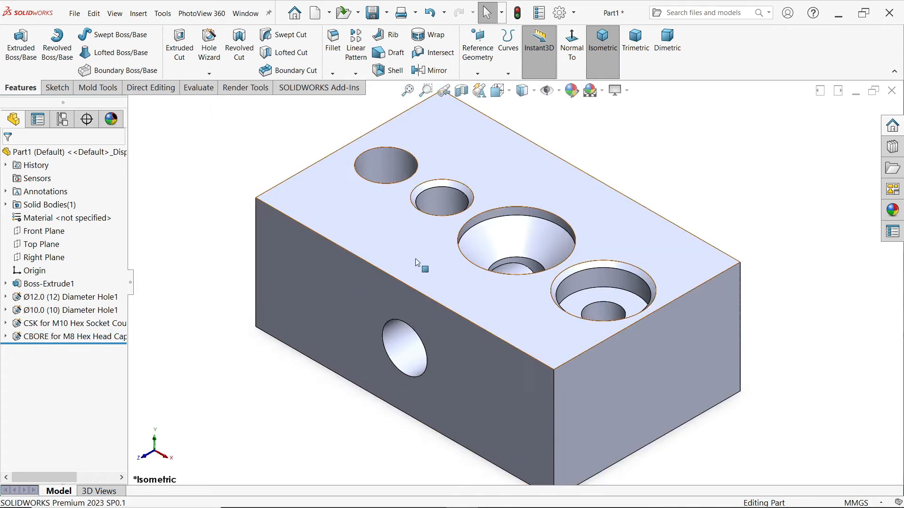
Edit the M10 countersink hole feature to turn off its head clearance and apply the change
{"action": "double_click", "coordinate": [486, 236]}
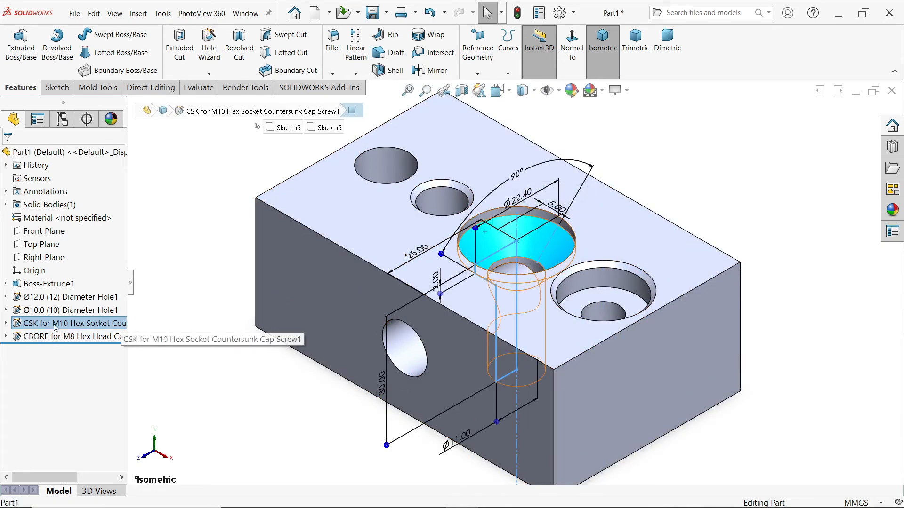
{"action": "left_click", "coordinate": [23, 324]}
{"action": "left_click", "coordinate": [26, 295]}
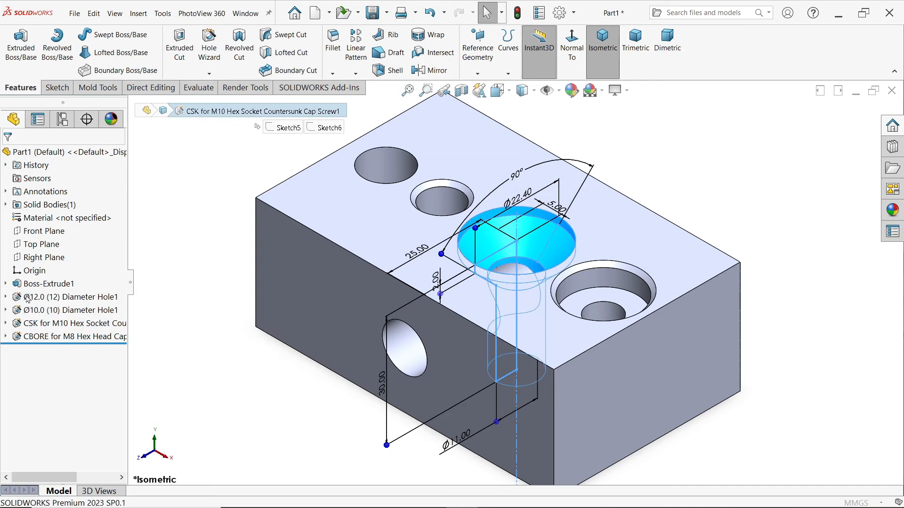
{"action": "left_click_drag", "start_coordinate": [118, 287], "coordinate": [115, 394]}
{"action": "left_click", "coordinate": [8, 340]}
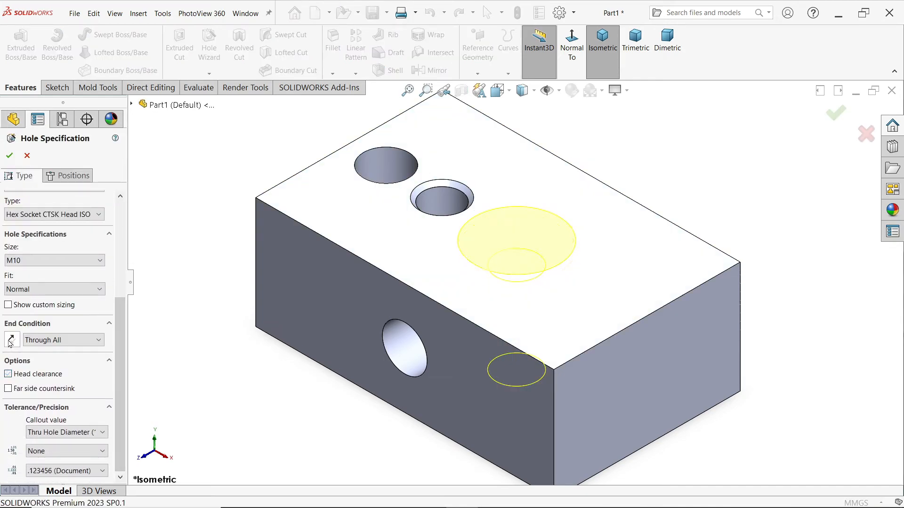
{"action": "left_click", "coordinate": [8, 160]}
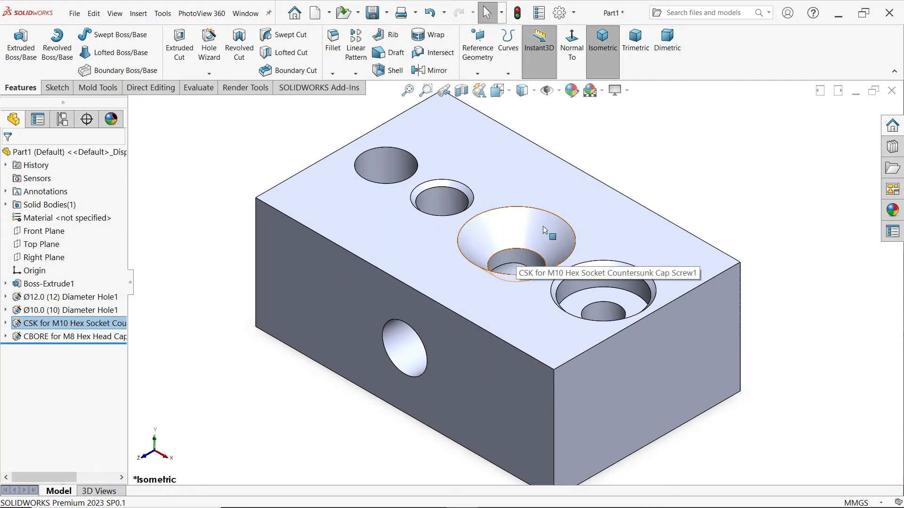
Edit the M8 counterbore hole feature to turn off its near side countersink and apply the change
{"action": "left_click", "coordinate": [21, 337]}
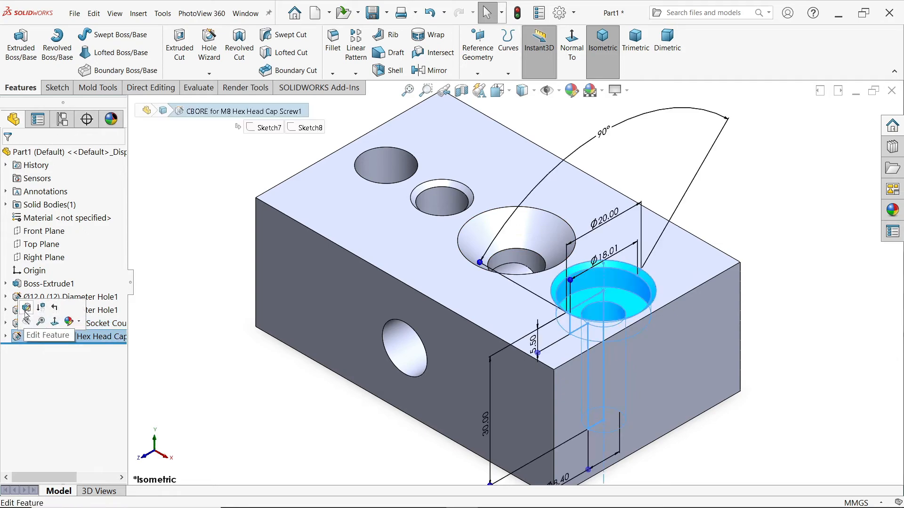
{"action": "left_click", "coordinate": [27, 308]}
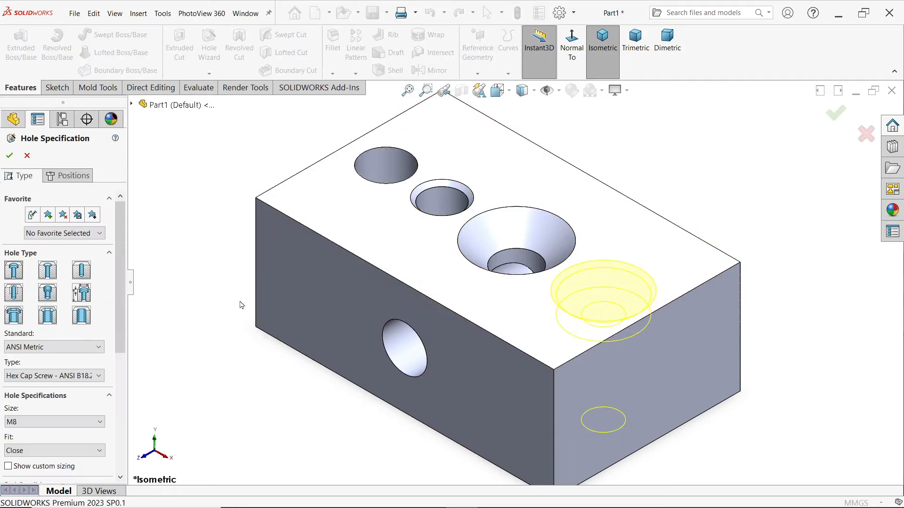
{"action": "scroll", "coordinate": [56, 329], "scroll_direction": "down", "scroll_amount": 8}
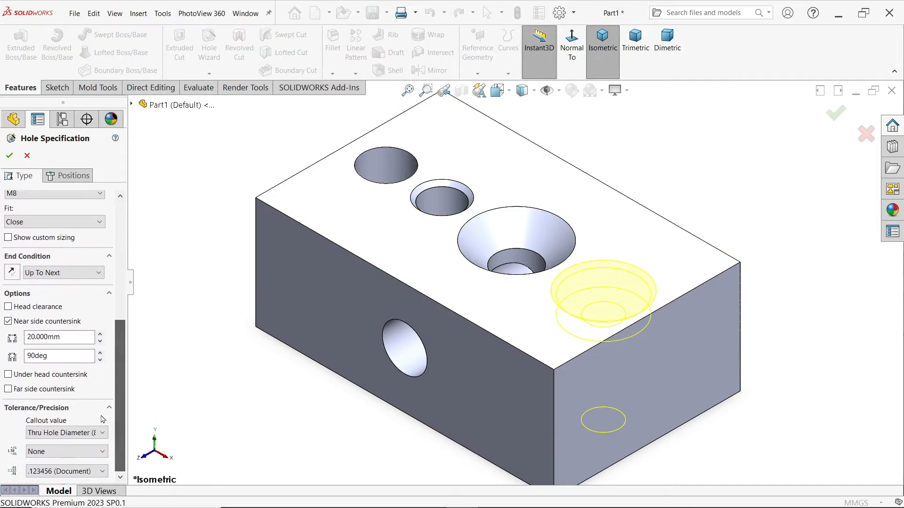
{"action": "left_click", "coordinate": [8, 321]}
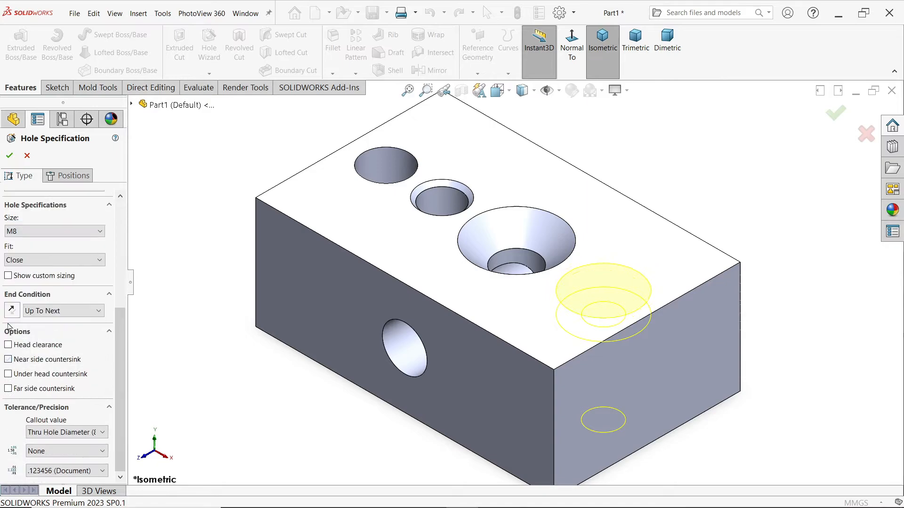
{"action": "left_click", "coordinate": [10, 156]}
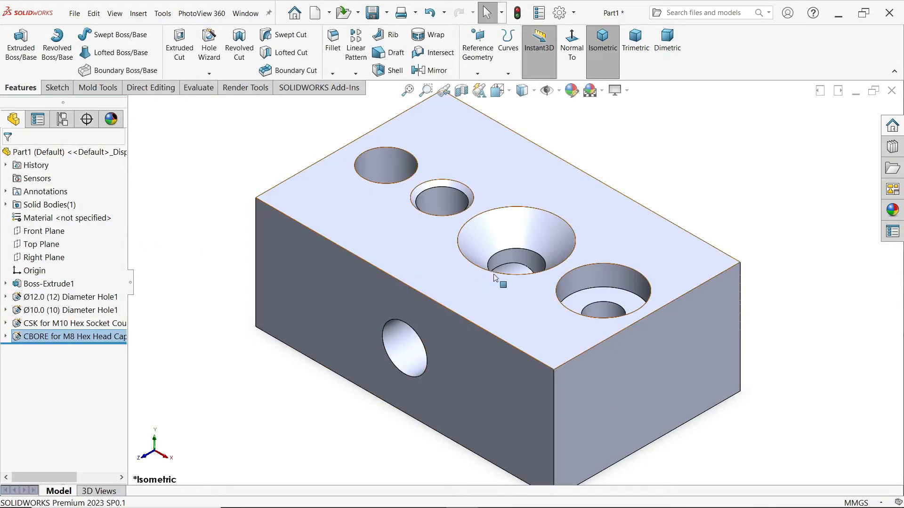
{"action": "mouse_move", "coordinate": [631, 307]}
{"action": "middle_mouse_down"}
{"action": "mouse_move", "coordinate": [674, 210]}
{"action": "mouse_move", "coordinate": [684, 217]}
{"action": "mouse_move", "coordinate": [633, 292]}
{"action": "mouse_move", "coordinate": [634, 316]}
{"action": "middle_mouse_up"}
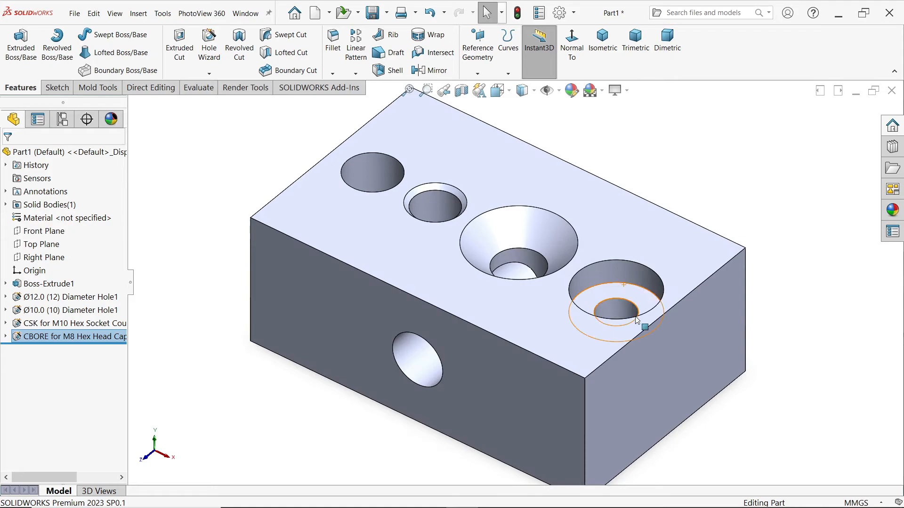
{"action": "key", "text": "ctrl+7"}
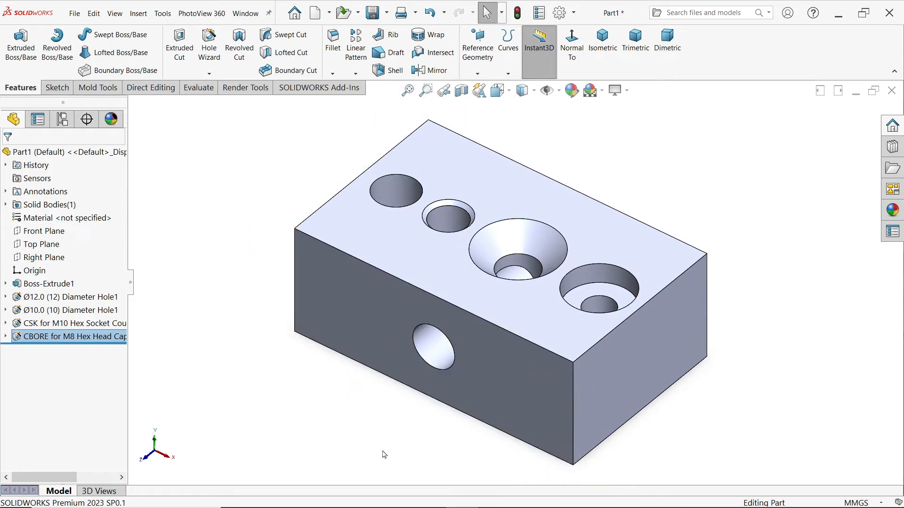